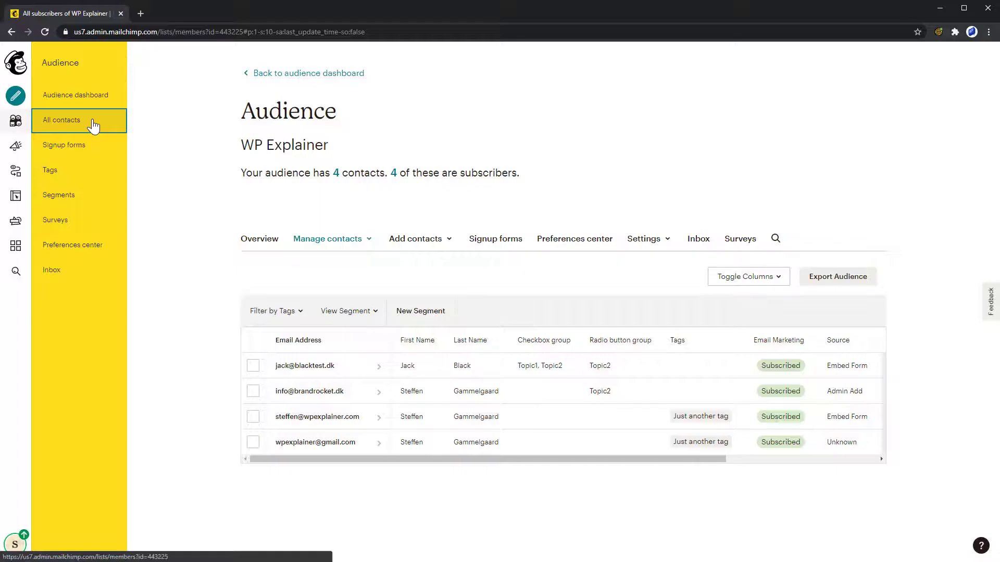
Create a new tag named 'New tag' on the WP Explainer audience's tags page.
{"action": "left_click", "coordinate": [73, 177]}
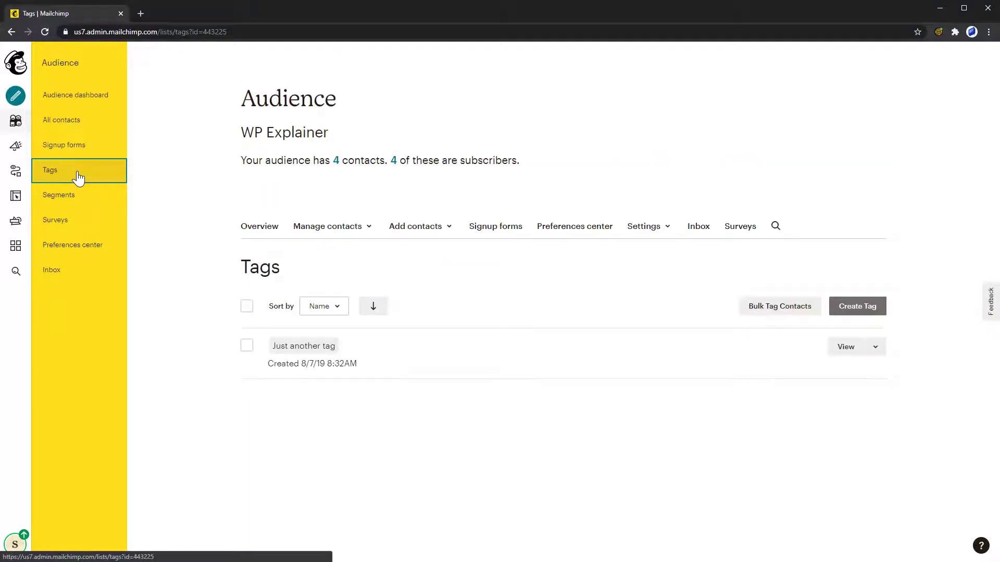
{"action": "left_click", "coordinate": [866, 311]}
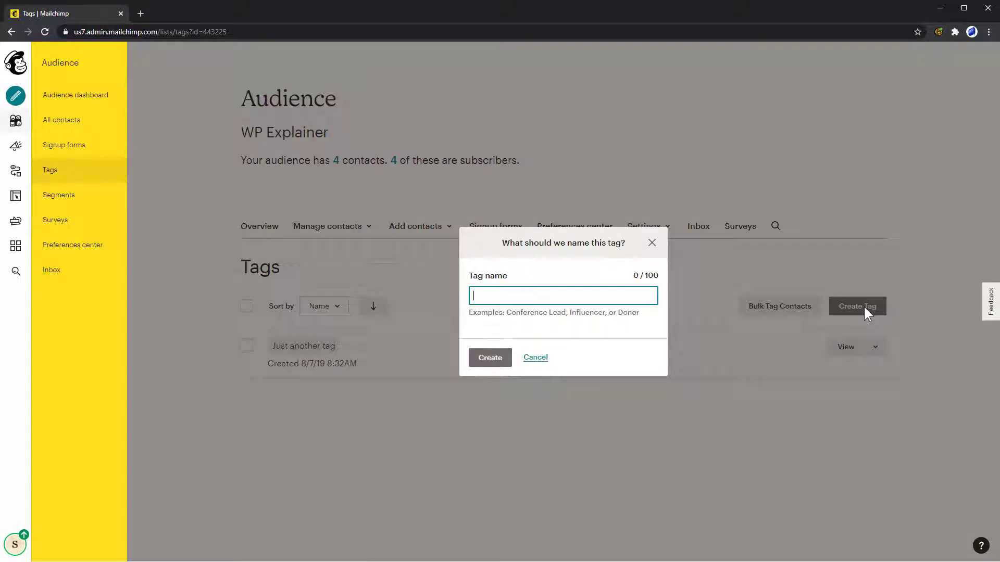
{"action": "type", "text": "New tag"}
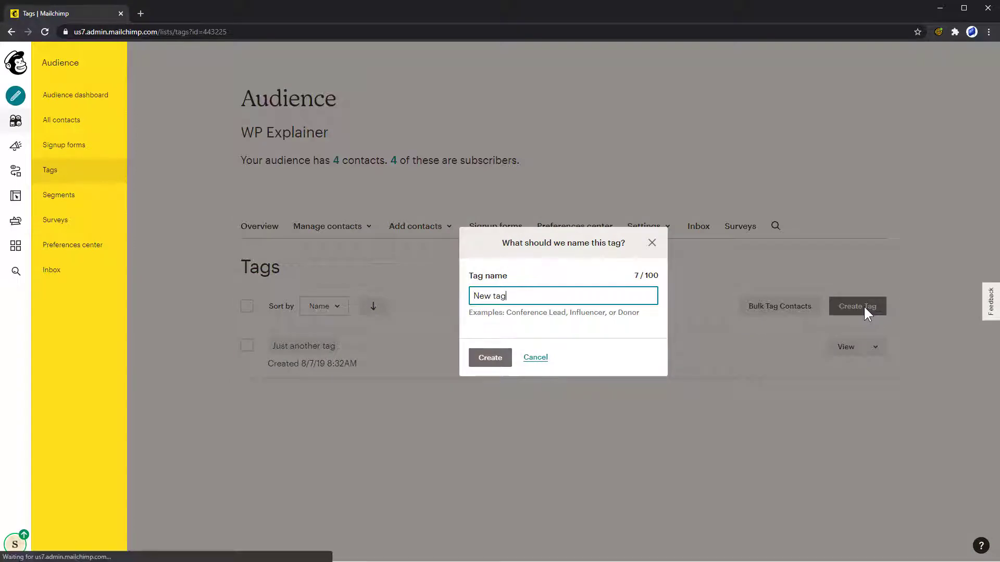
{"action": "left_click", "coordinate": [493, 360]}
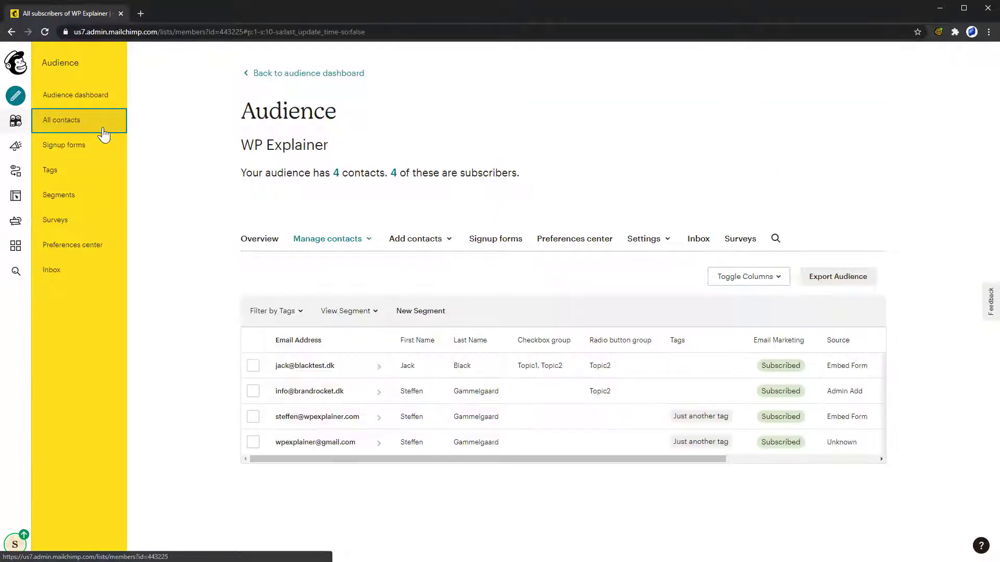
Start a copy-and-paste contact import and paste in the contact rows.
{"action": "left_click", "coordinate": [434, 244]}
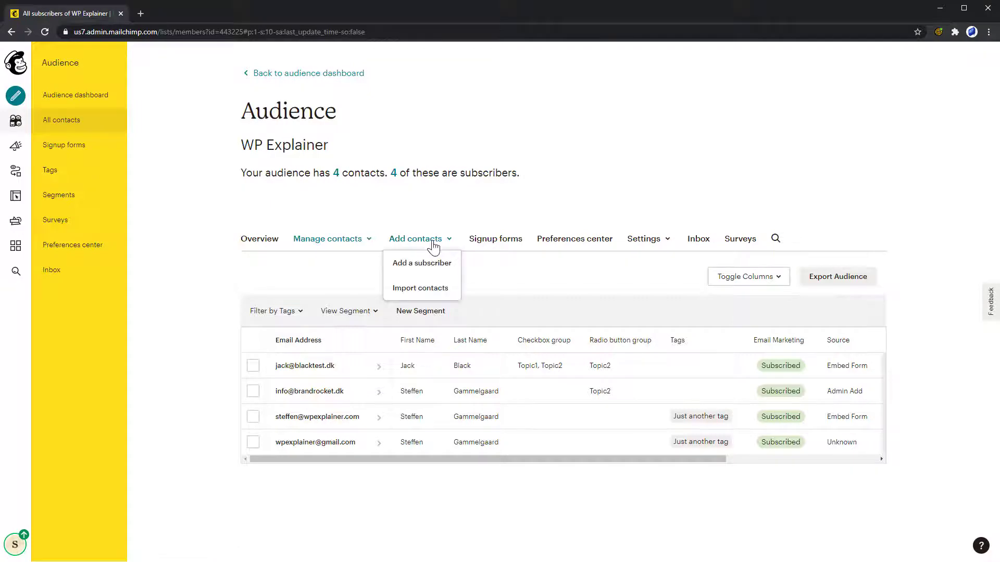
{"action": "left_click", "coordinate": [424, 288]}
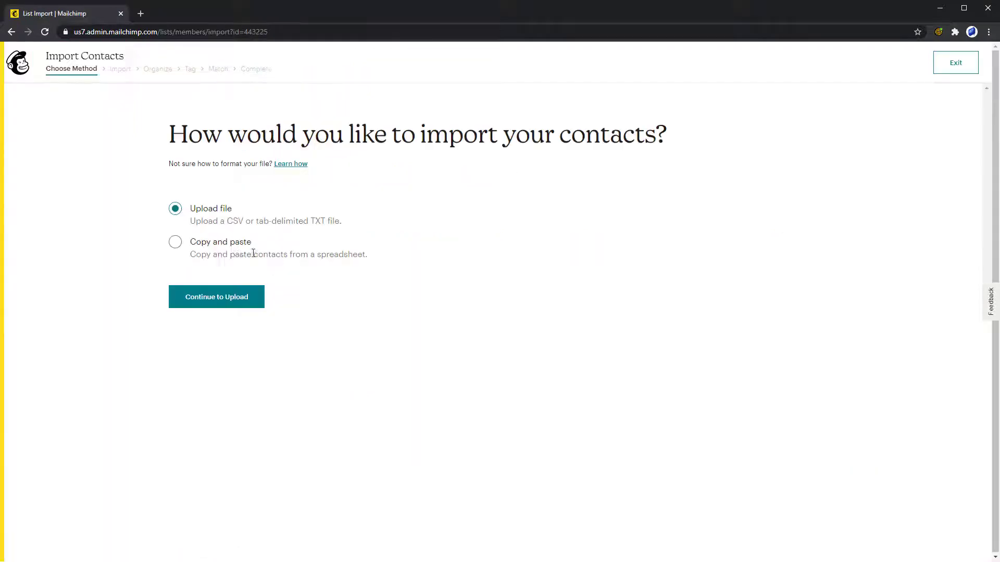
{"action": "left_click", "coordinate": [226, 242]}
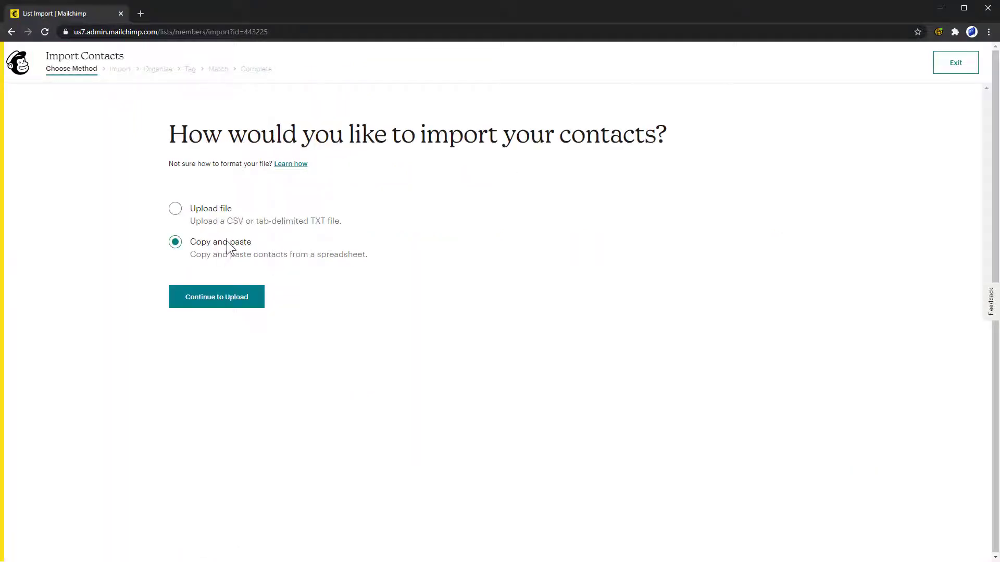
{"action": "left_click", "coordinate": [217, 296]}
{"action": "left_click", "coordinate": [214, 270]}
{"action": "key", "text": "ctrl+v"}
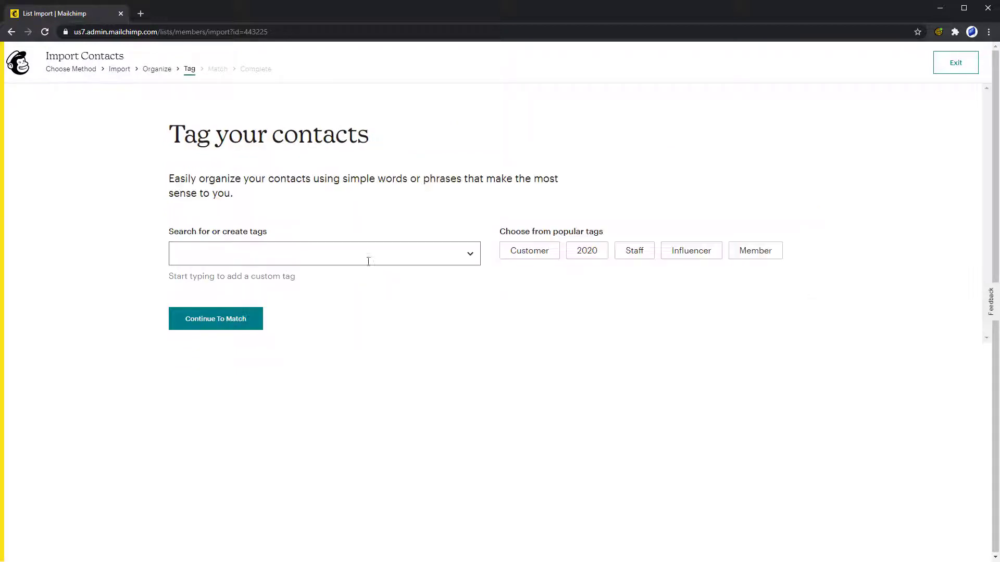
Tag the imported contacts with New tag and complete the import.
{"action": "left_click", "coordinate": [358, 256]}
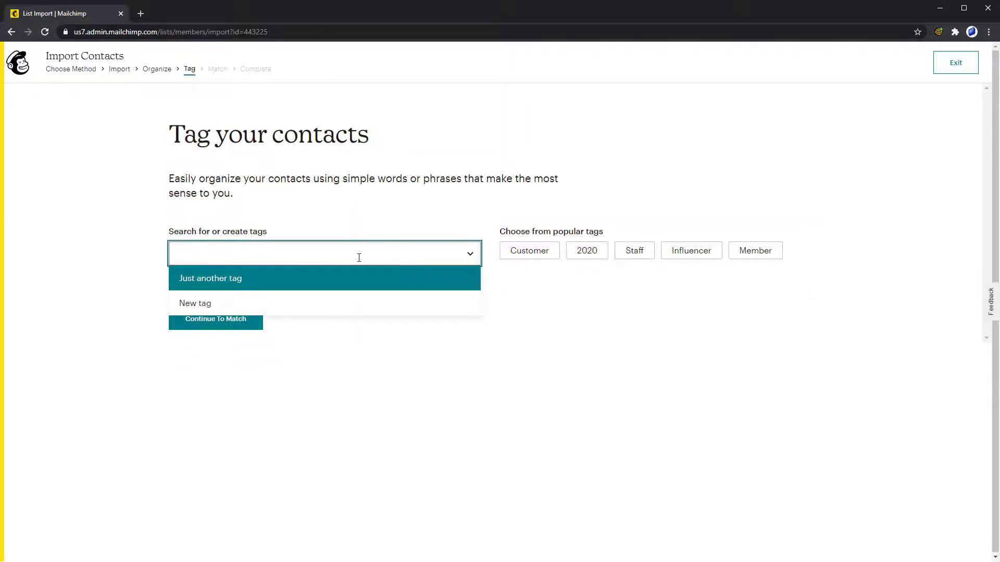
{"action": "left_click", "coordinate": [330, 305]}
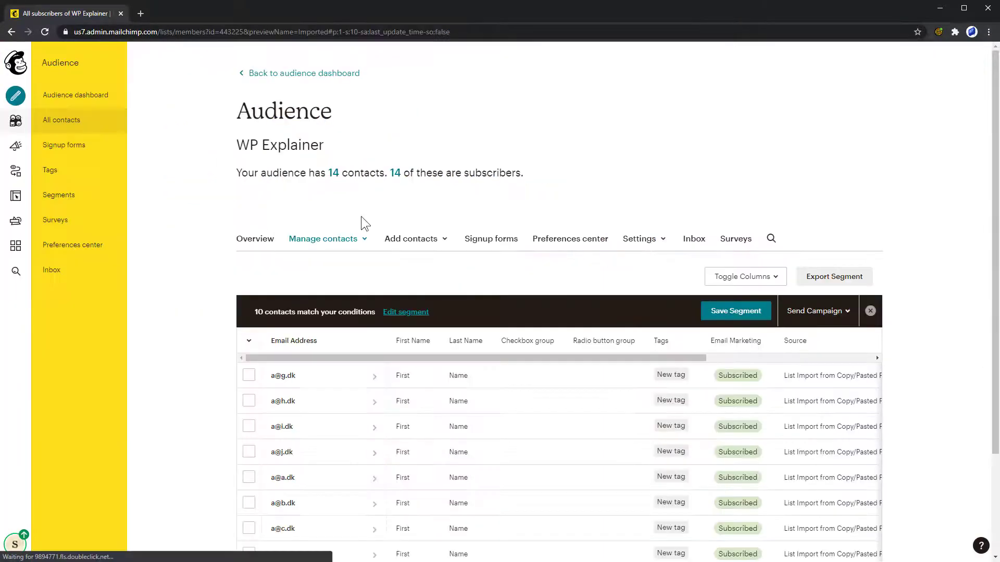
{"action": "scroll", "coordinate": [190, 366], "scroll_direction": "down", "scroll_amount": 3}
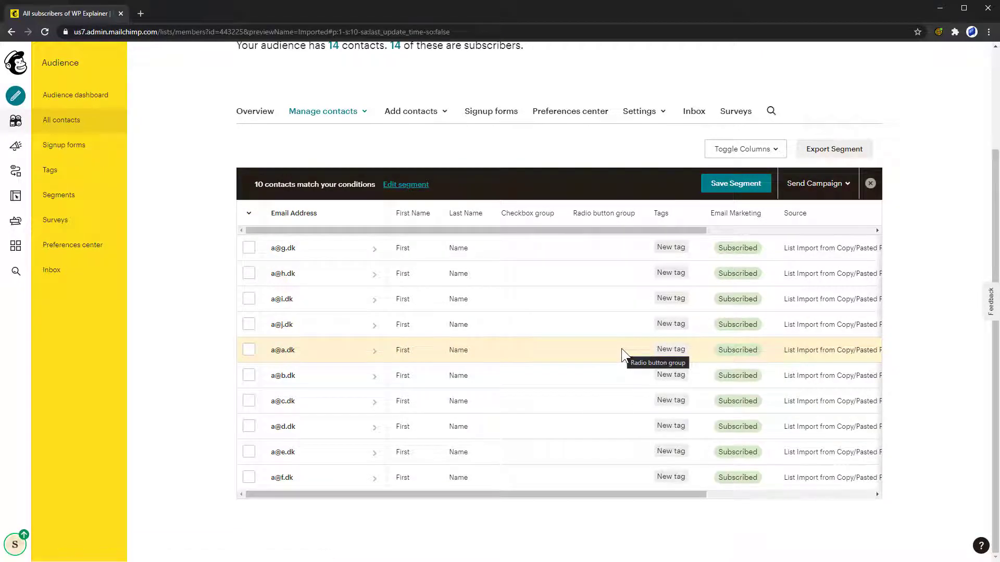
{"action": "left_click", "coordinate": [845, 184]}
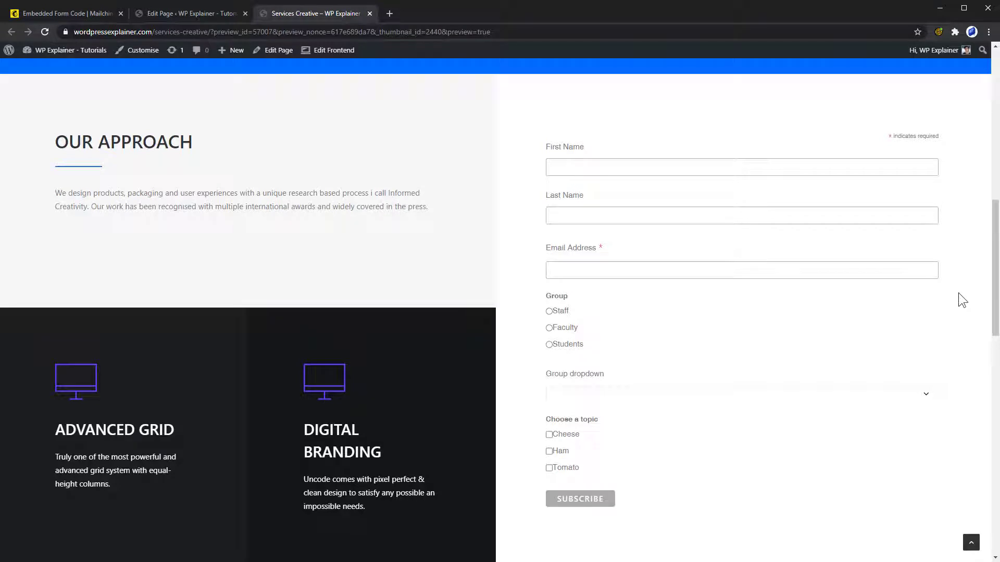
Select Students in the preview form's Group radio options, then open the Group dropdown.
{"action": "left_click", "coordinate": [565, 328]}
{"action": "left_click", "coordinate": [567, 346]}
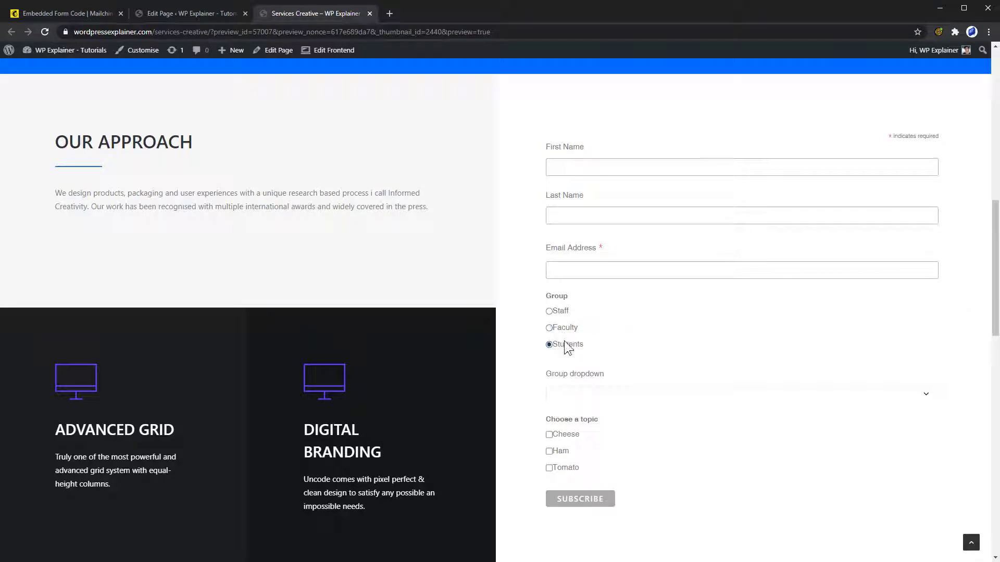
{"action": "left_click", "coordinate": [583, 394]}
{"action": "left_click", "coordinate": [595, 424]}
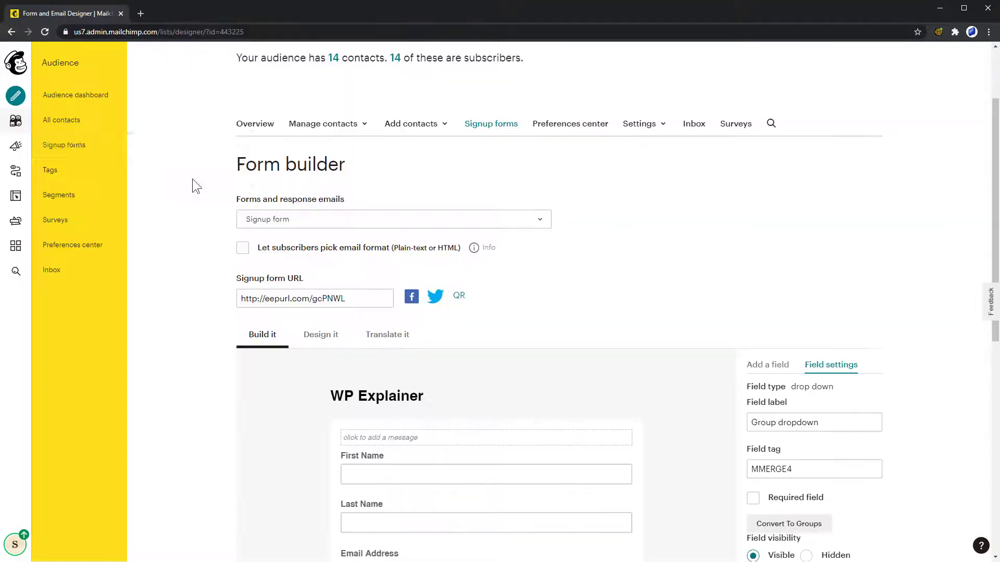
{"action": "left_click", "coordinate": [16, 125]}
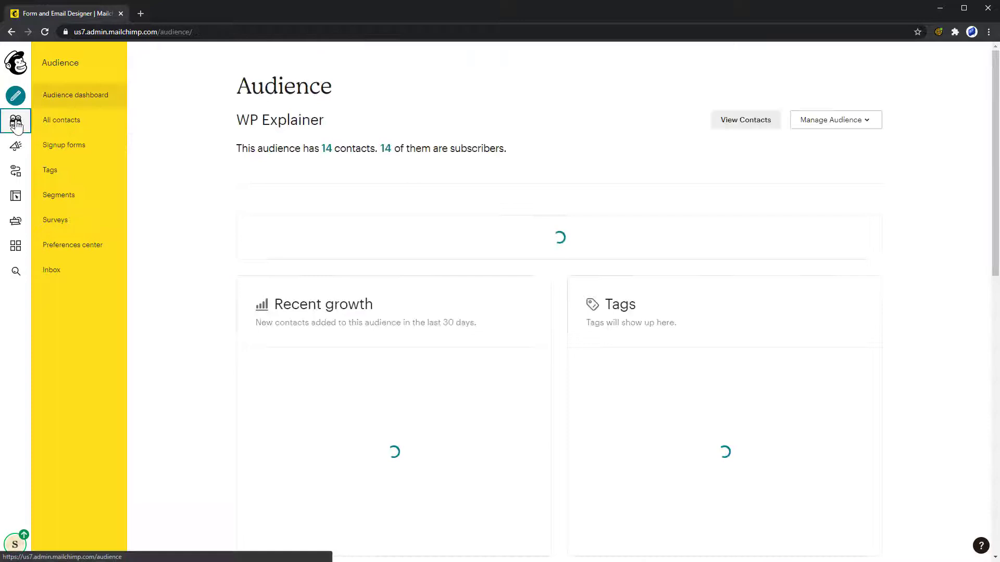
{"action": "left_click", "coordinate": [98, 153]}
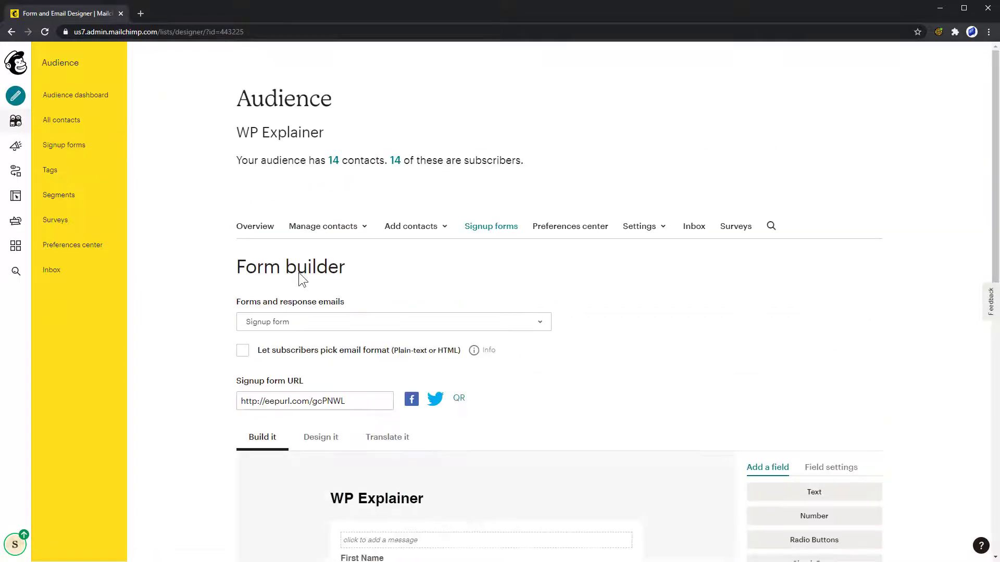
{"action": "left_click", "coordinate": [437, 324]}
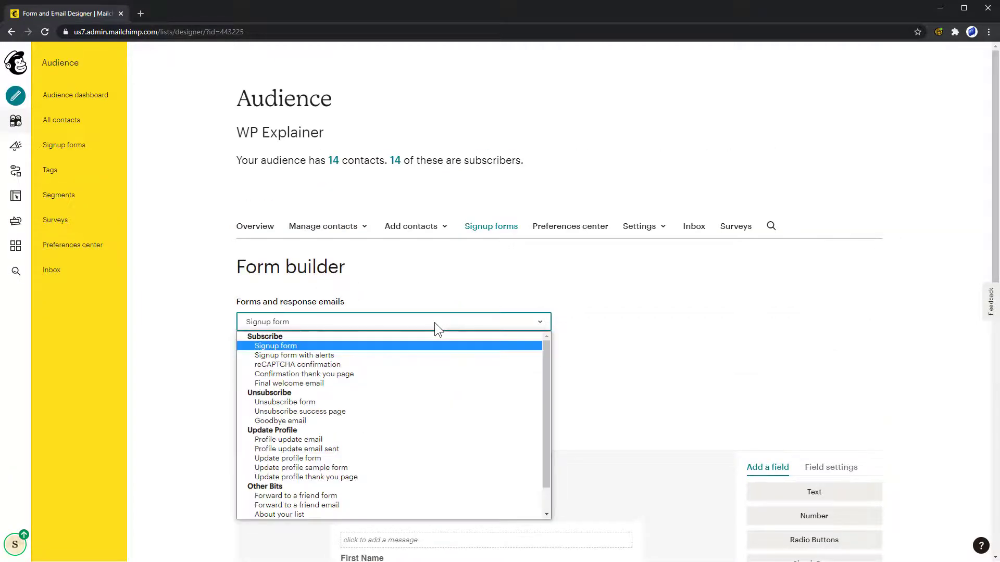
{"action": "left_click", "coordinate": [323, 457]}
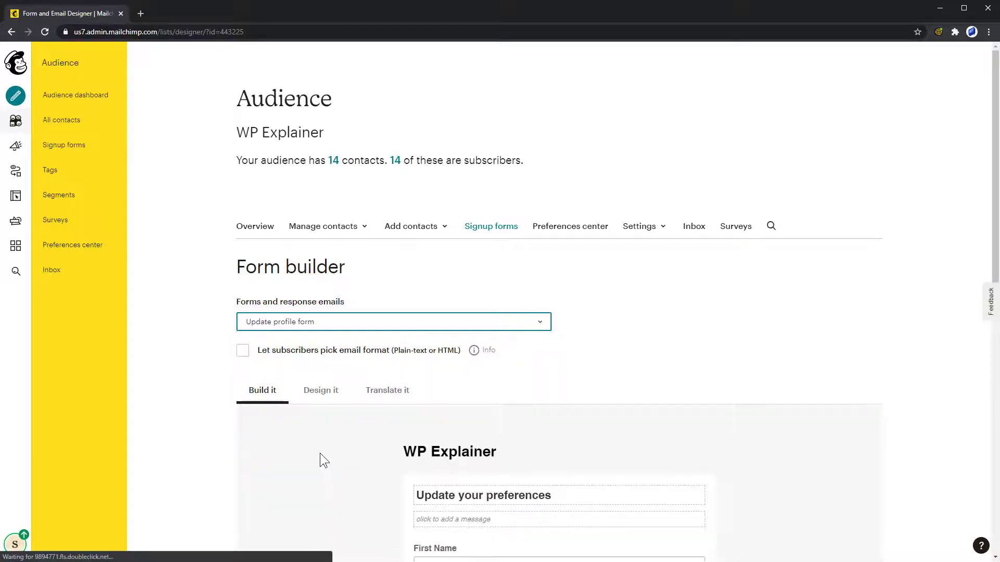
{"action": "scroll", "coordinate": [319, 452], "scroll_direction": "down", "scroll_amount": 5}
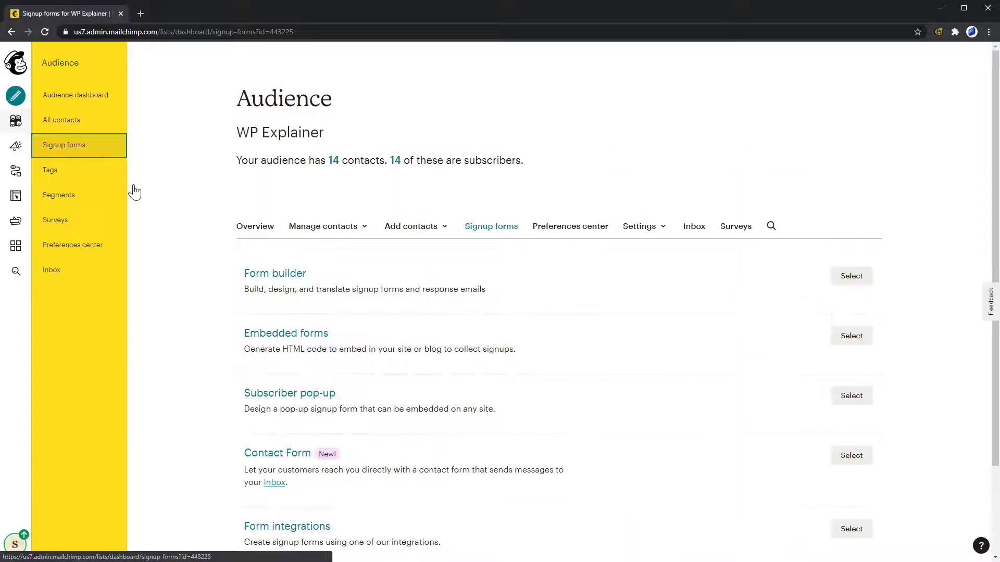
Add a 'Choose a topic' checkbox field with options Cheese, Ham and Tomato.
{"action": "left_click", "coordinate": [300, 277]}
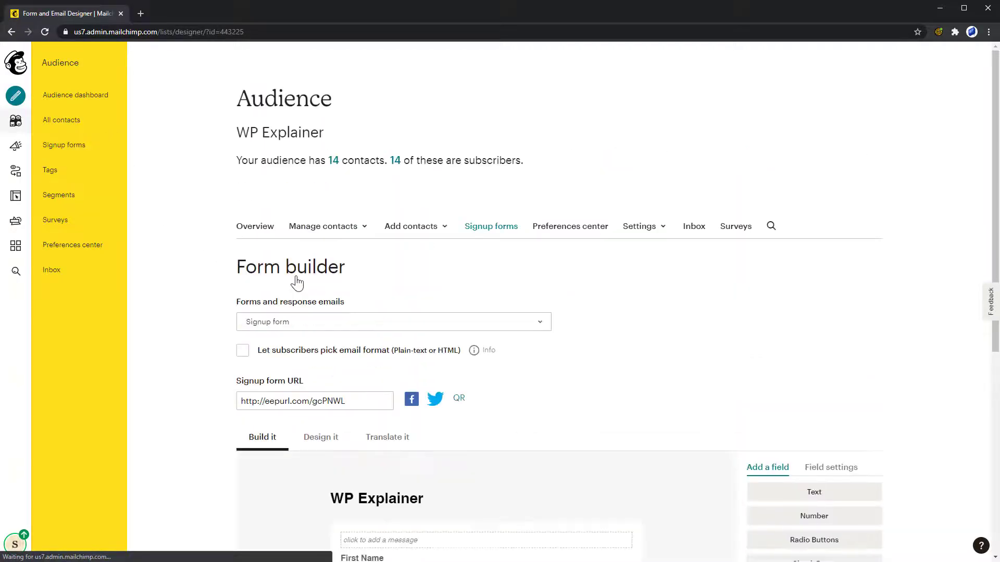
{"action": "scroll", "coordinate": [721, 384], "scroll_direction": "down", "scroll_amount": 6}
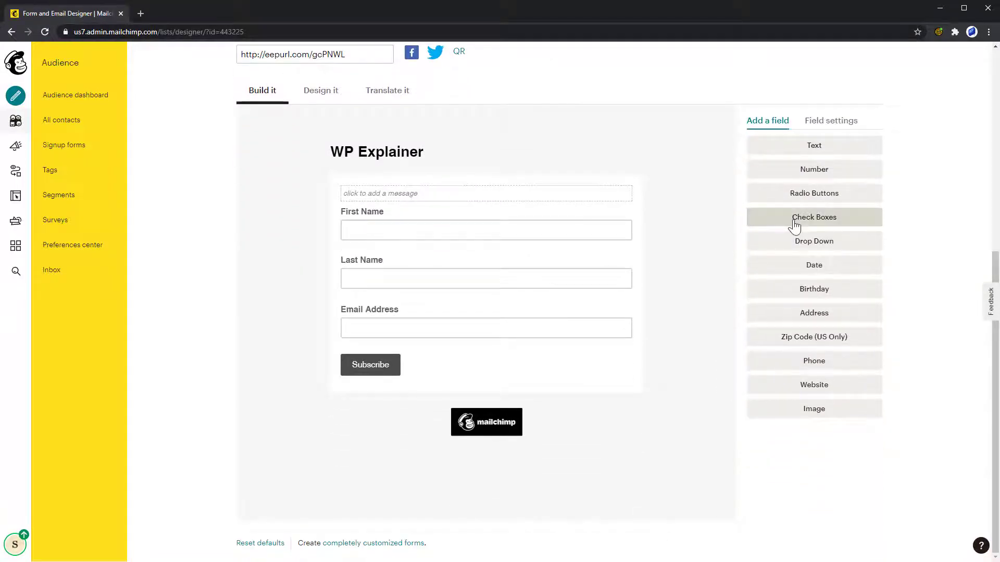
{"action": "left_click", "coordinate": [794, 225]}
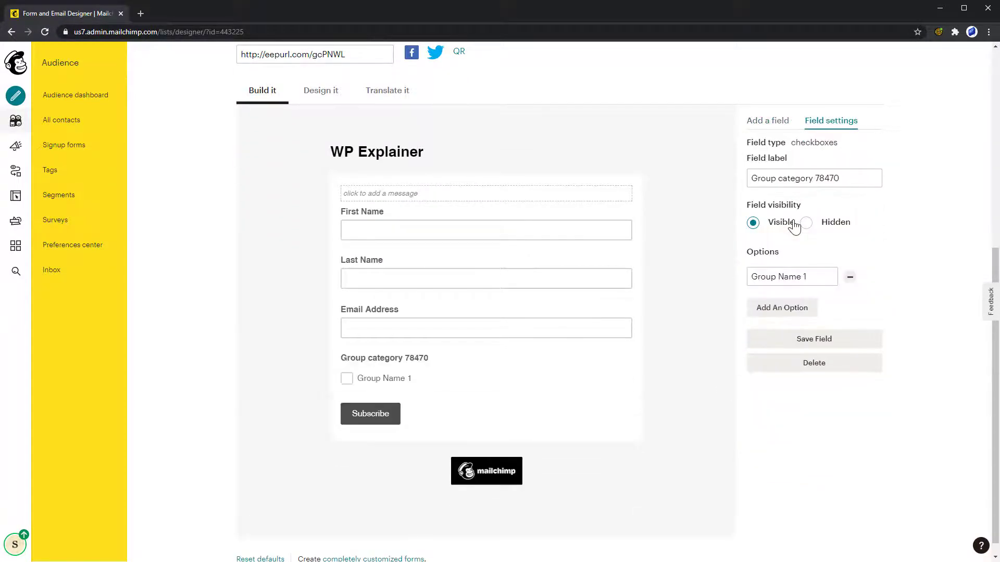
{"action": "key", "text": "BackSpace"}
{"action": "type", "text": "Cho"}
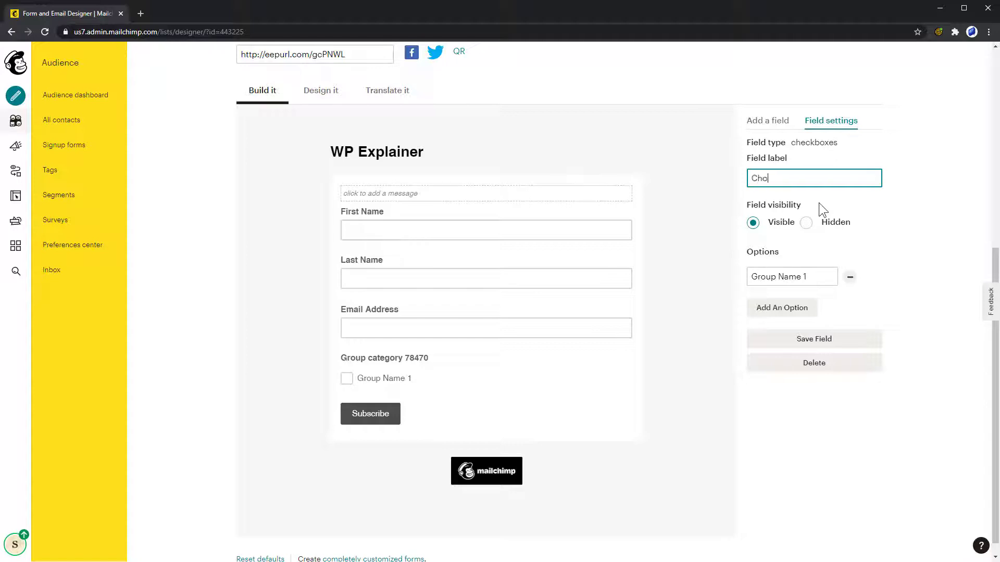
{"action": "type", "text": "ose a topic"}
{"action": "key", "text": "Tab"}
{"action": "key", "text": "Tab"}
{"action": "type", "text": "Cheese"}
{"action": "left_click", "coordinate": [784, 308]}
{"action": "type", "text": "Ham"}
{"action": "left_click", "coordinate": [788, 308]}
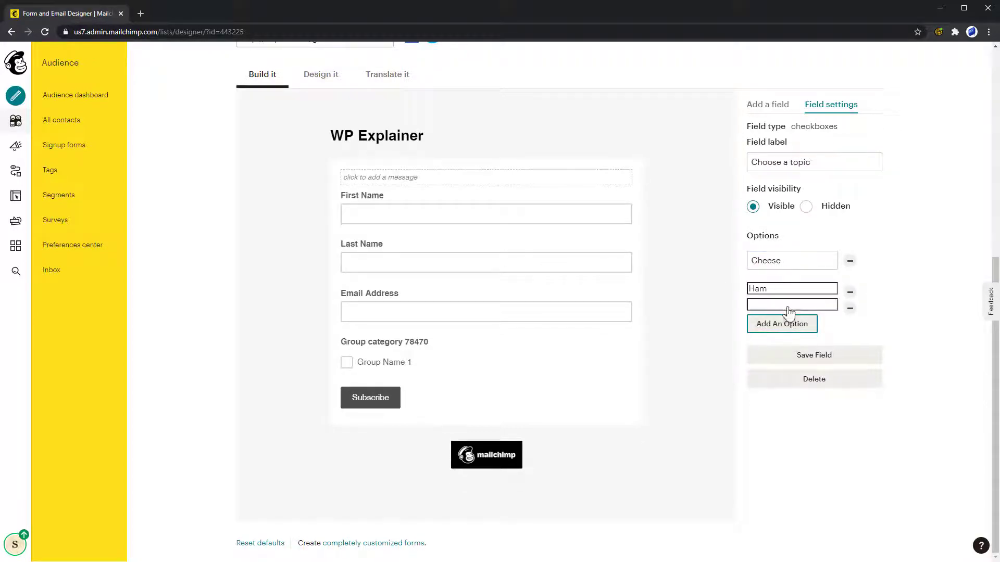
{"action": "type", "text": "Tomato"}
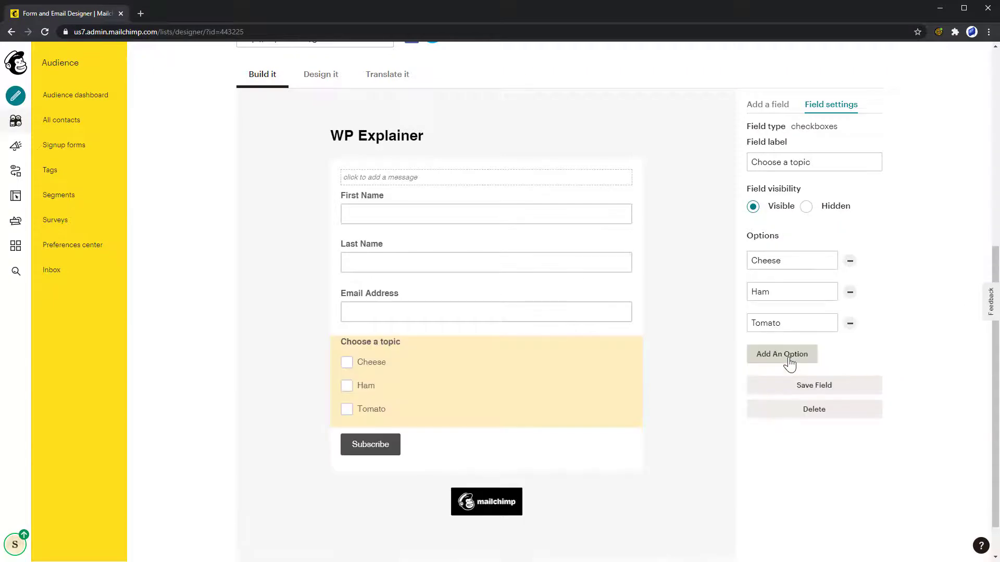
Add and save a radio-button field with choices Staff, Faculty and Students.
{"action": "left_click", "coordinate": [777, 104]}
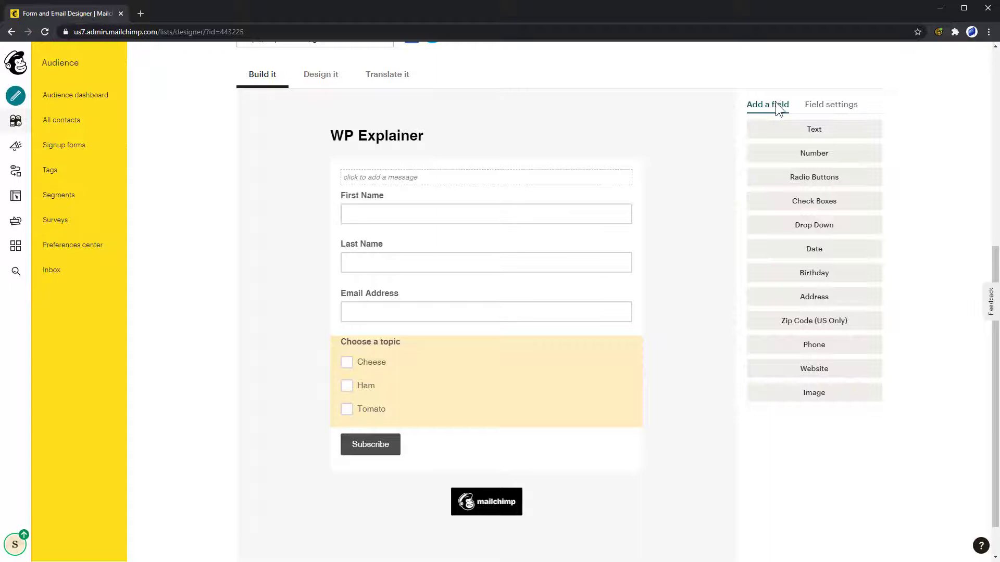
{"action": "left_click", "coordinate": [776, 186]}
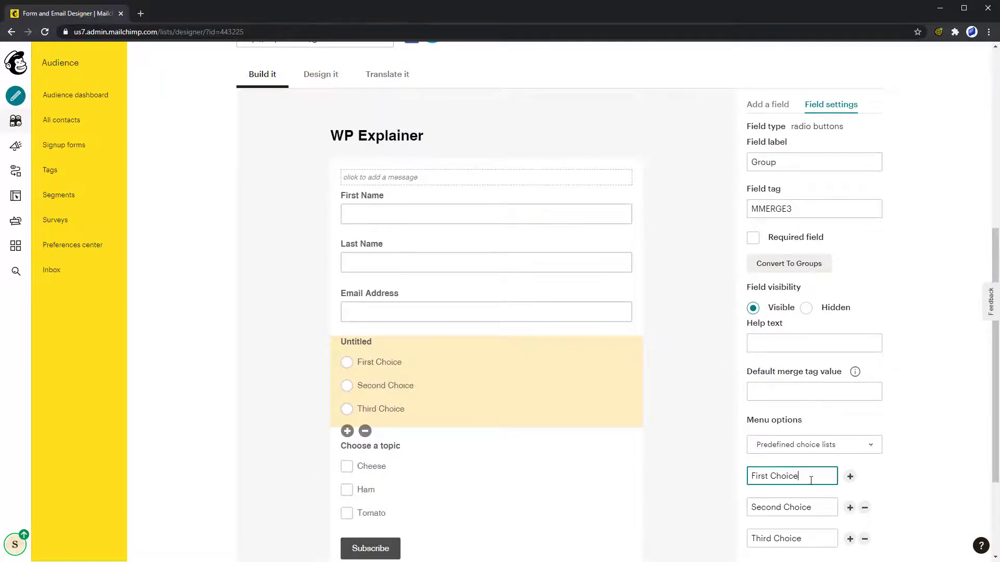
{"action": "key", "text": "ctrl+a"}
{"action": "type", "text": "Staff"}
{"action": "key", "text": "Tab"}
{"action": "type", "text": "Faculty"}
{"action": "key", "text": "Tab"}
{"action": "key", "text": "Tab"}
{"action": "key", "text": "Tab"}
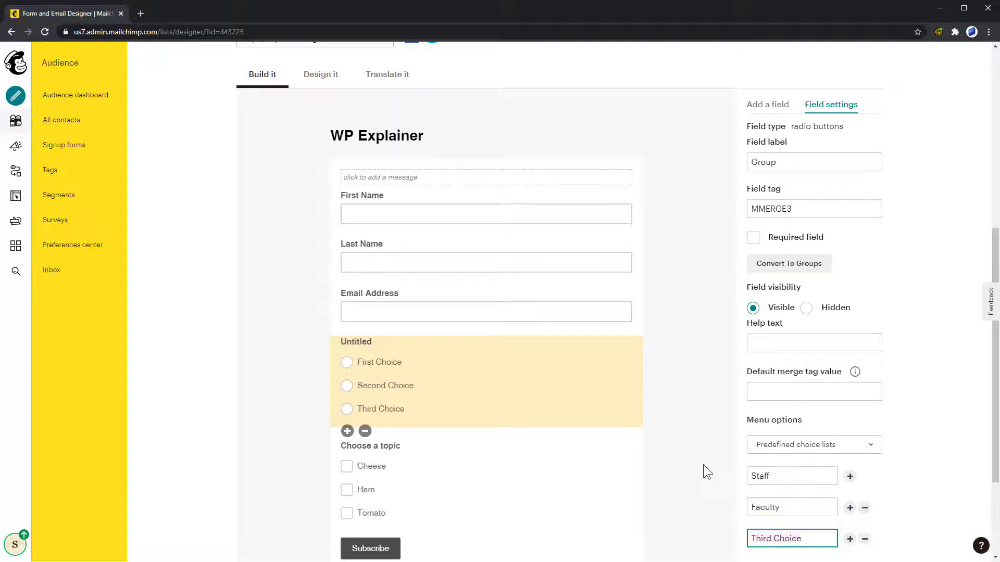
{"action": "type", "text": "Students"}
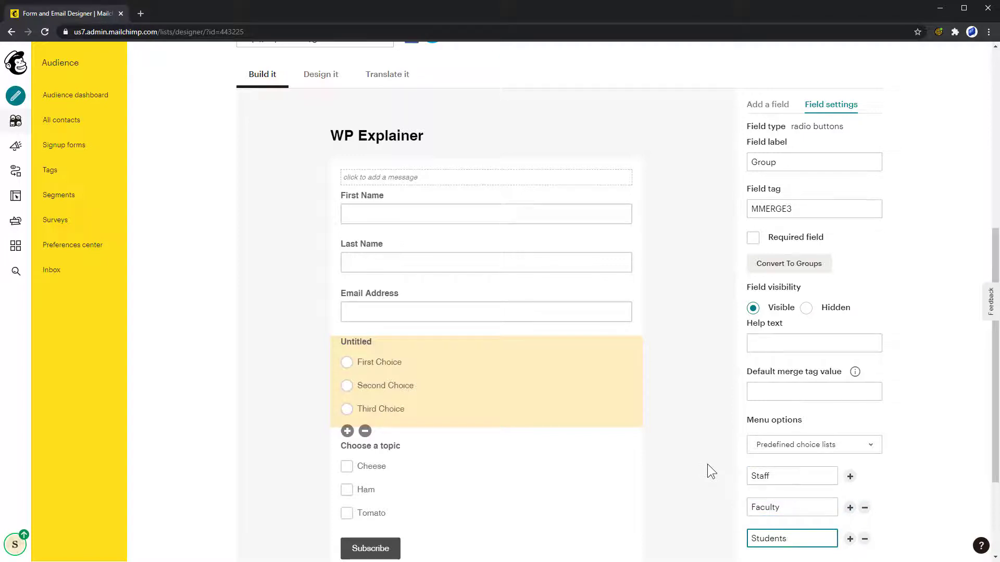
{"action": "scroll", "coordinate": [708, 464], "scroll_direction": "down", "scroll_amount": 2}
{"action": "left_click", "coordinate": [777, 476]}
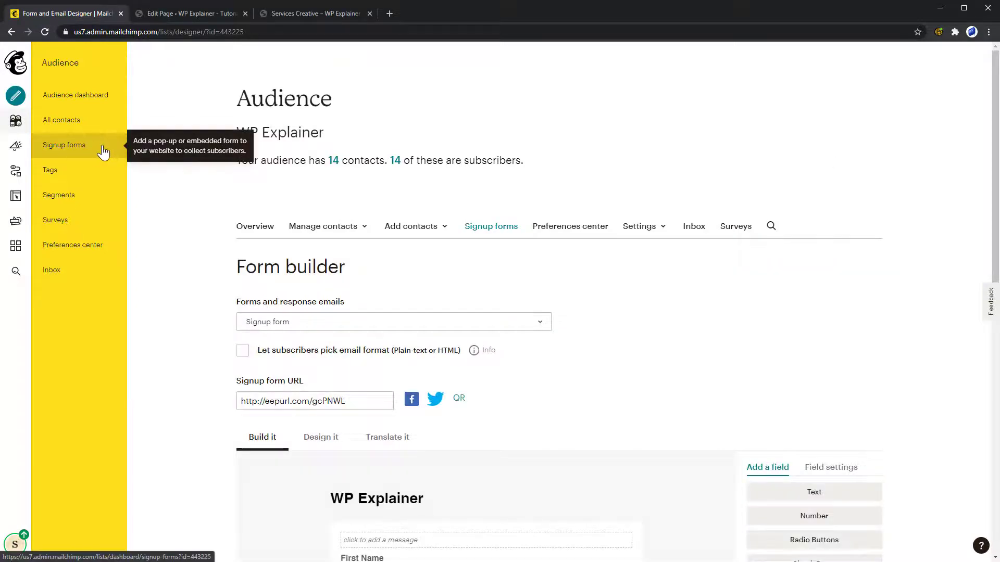
Copy the embedded form code with Include form title unchecked.
{"action": "left_click", "coordinate": [103, 151]}
{"action": "left_click", "coordinate": [322, 334]}
{"action": "scroll", "coordinate": [395, 333], "scroll_direction": "down", "scroll_amount": 3}
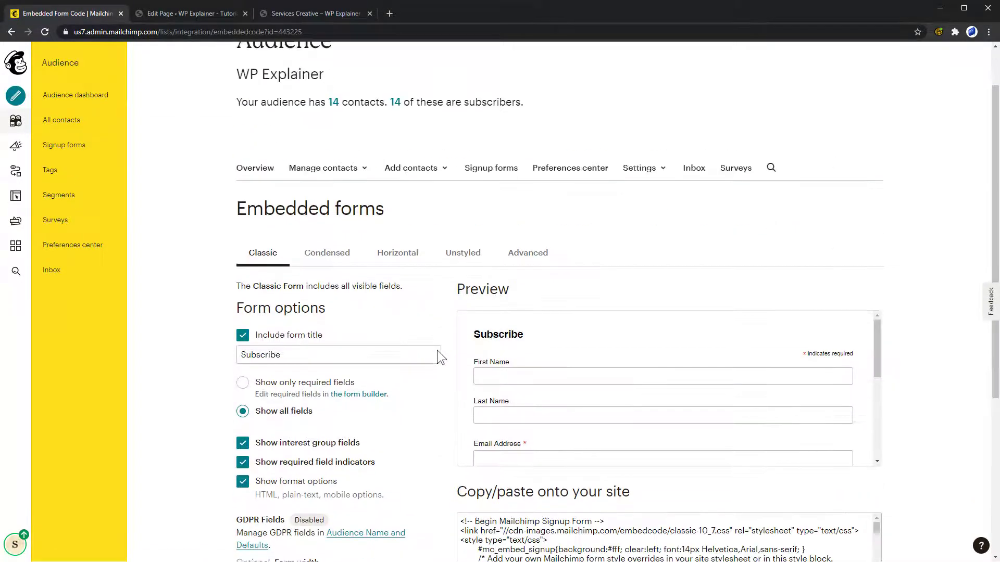
{"action": "left_click", "coordinate": [305, 239]}
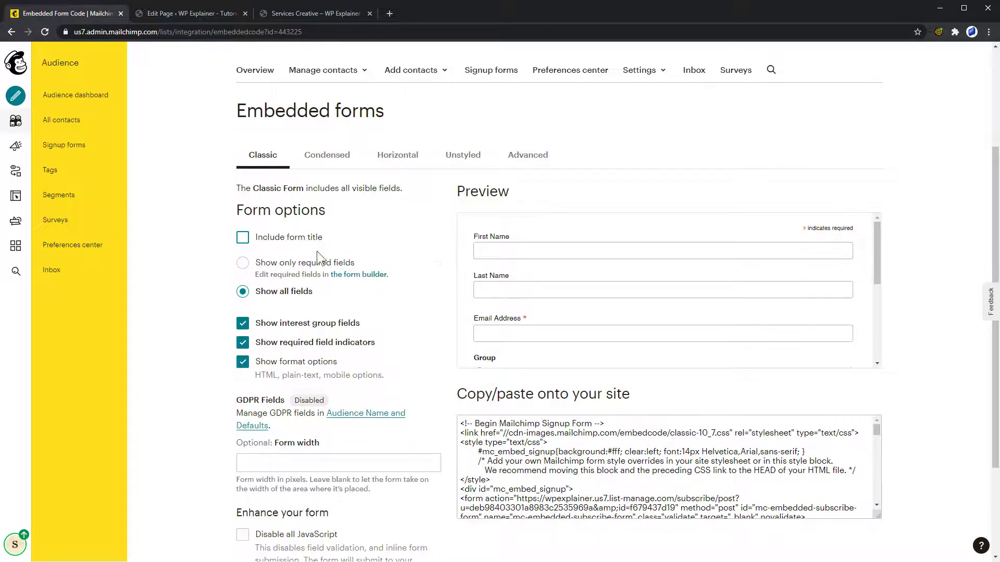
{"action": "left_click", "coordinate": [597, 457]}
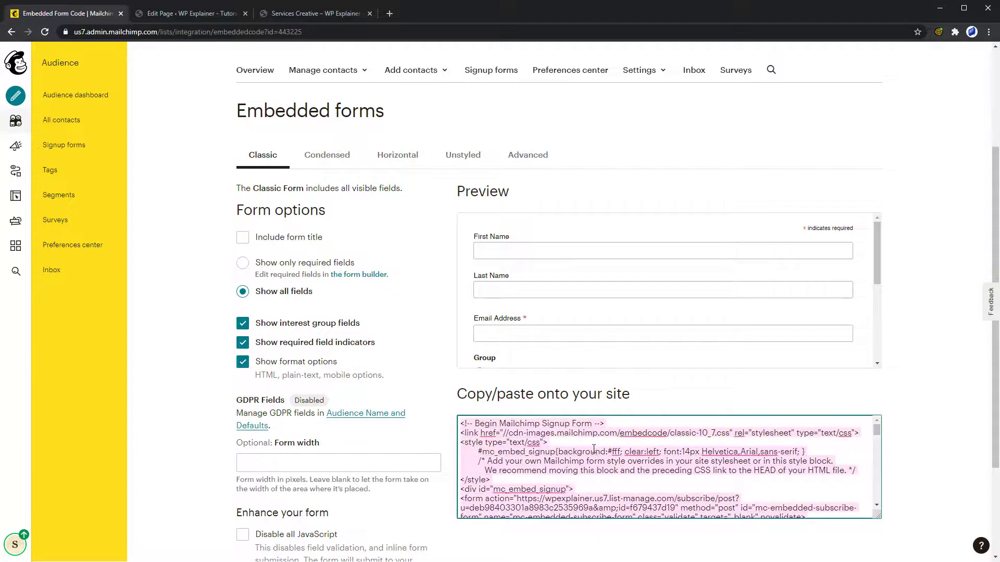
Replace the WordPress Raw HTML block's content with the embed code, save, and preview.
{"action": "left_click", "coordinate": [224, 14]}
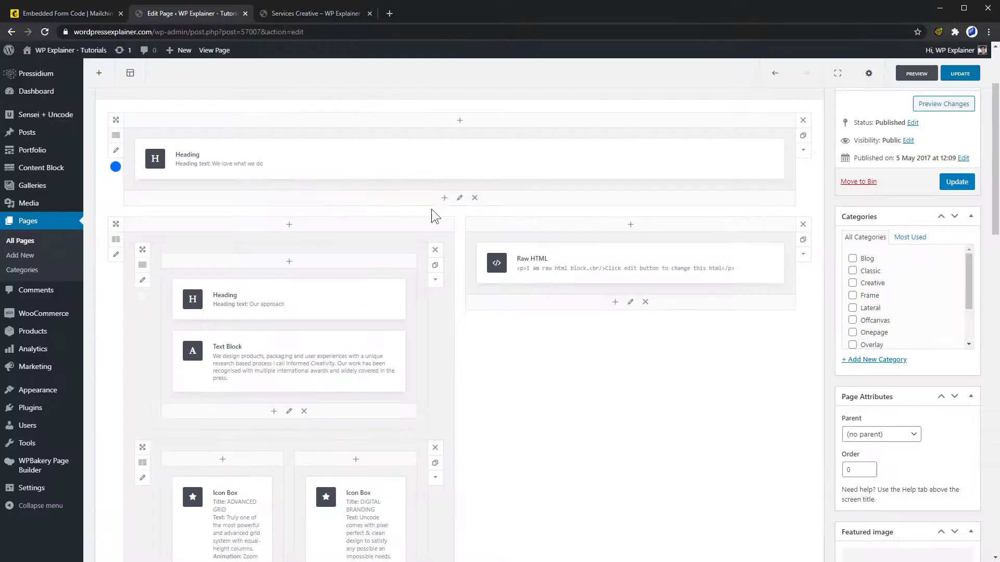
{"action": "left_click", "coordinate": [637, 267]}
{"action": "left_click", "coordinate": [721, 194]}
{"action": "key", "text": "ctrl+a"}
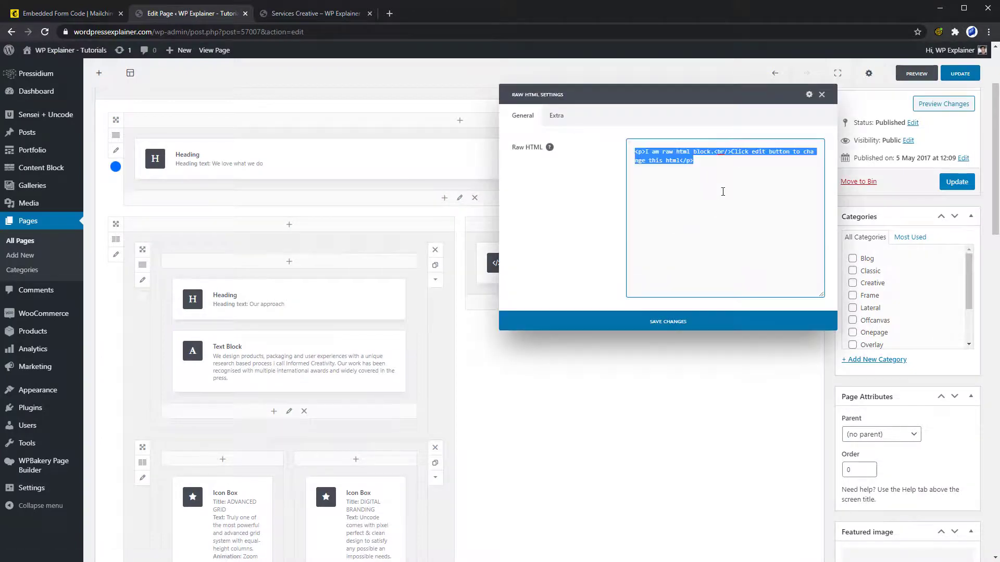
{"action": "key", "text": "ctrl+v"}
{"action": "left_click", "coordinate": [664, 322]}
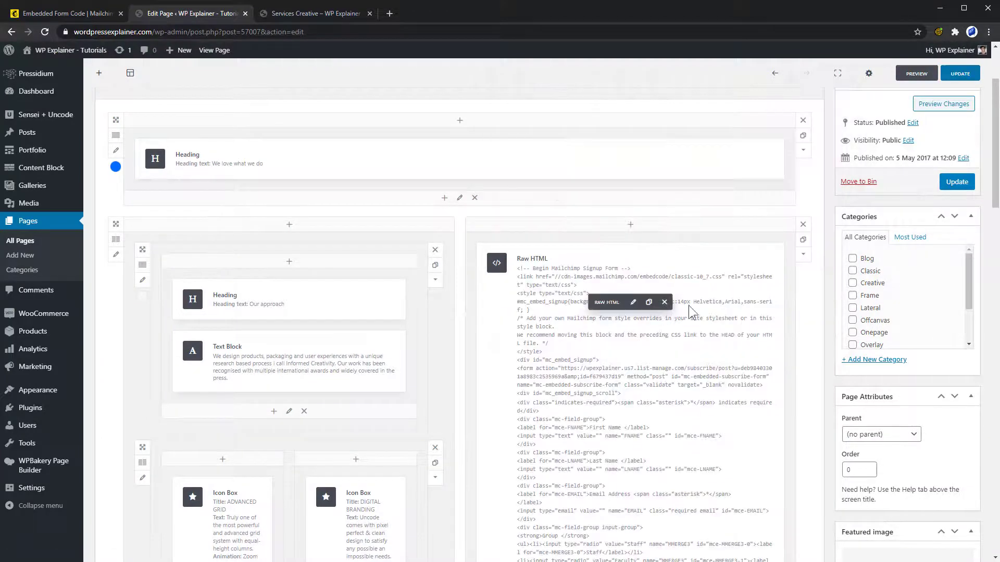
{"action": "left_click", "coordinate": [937, 104]}
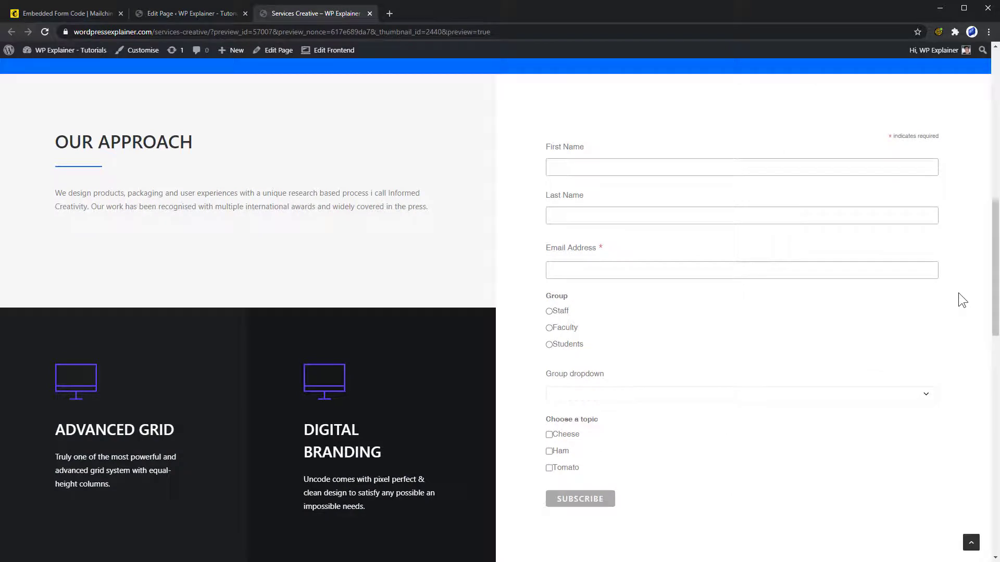
In the preview form, choose Students, pick Second Choice, and tick Cheese, Ham and Tomato.
{"action": "left_click", "coordinate": [563, 328]}
{"action": "left_click", "coordinate": [569, 345]}
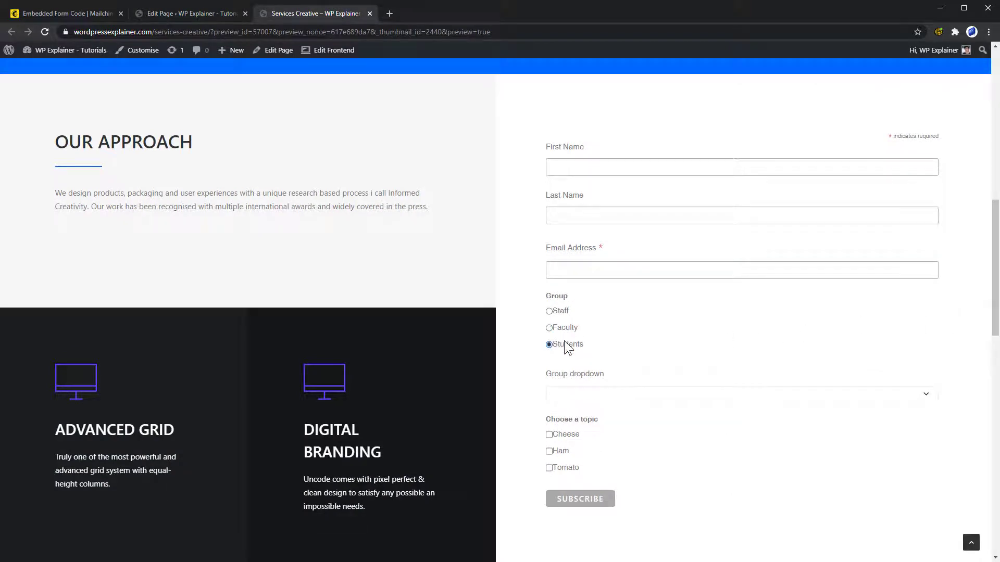
{"action": "left_click", "coordinate": [578, 399]}
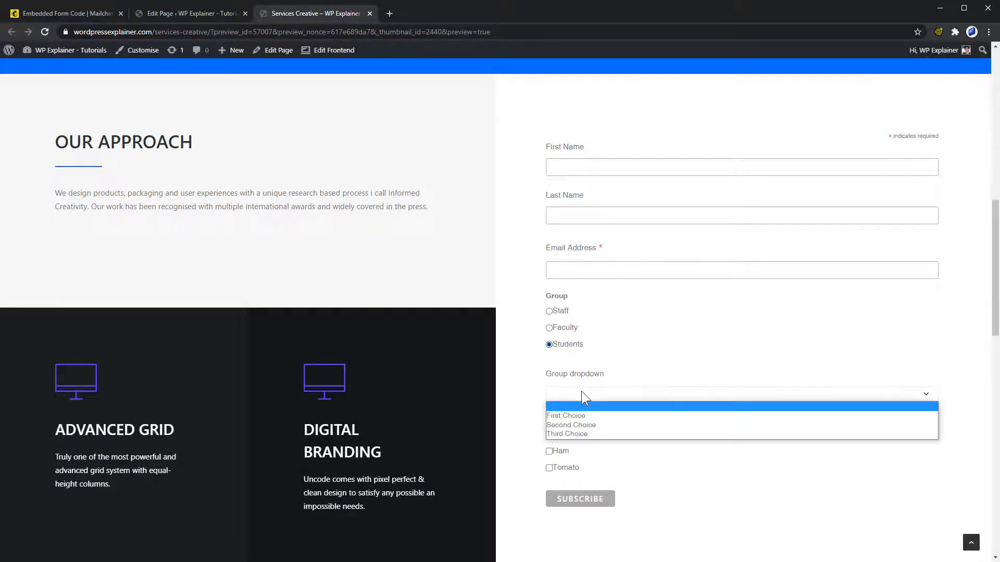
{"action": "left_click", "coordinate": [596, 426]}
{"action": "left_click", "coordinate": [568, 436]}
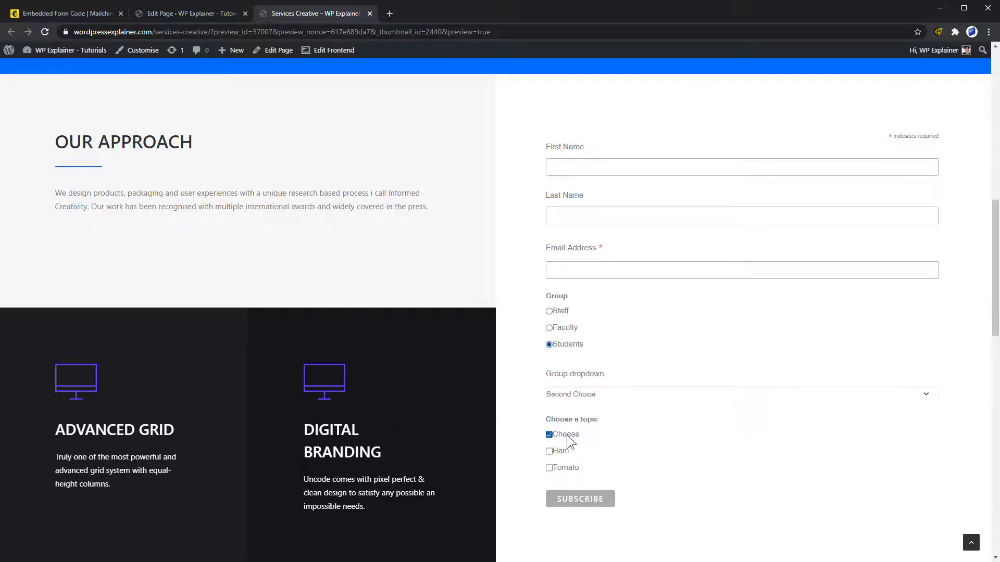
{"action": "left_click", "coordinate": [563, 452]}
{"action": "left_click", "coordinate": [560, 469]}
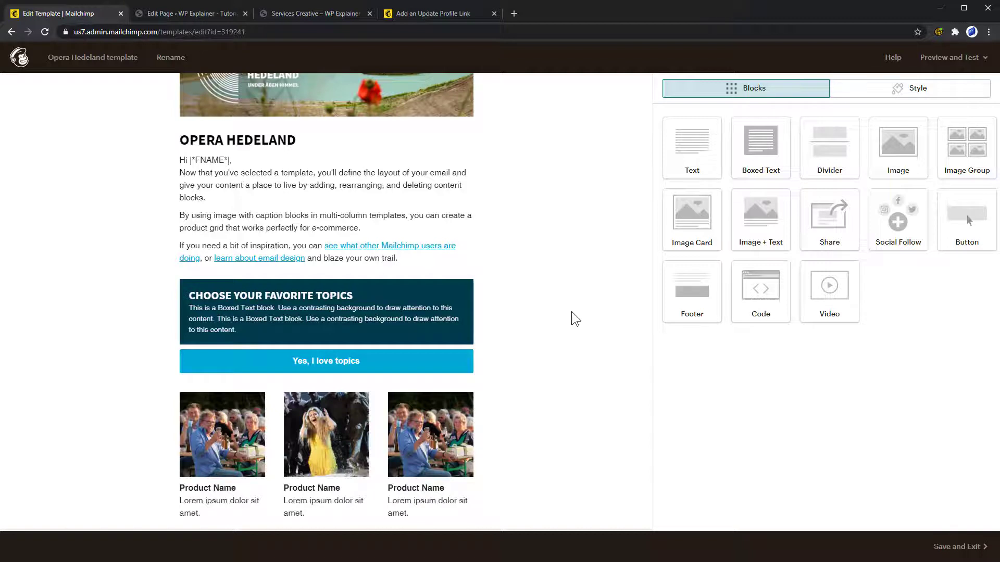
Set the 'Yes, I love topics' button's web address to *|UPDATE_PROFILE|* and save.
{"action": "left_click", "coordinate": [364, 363]}
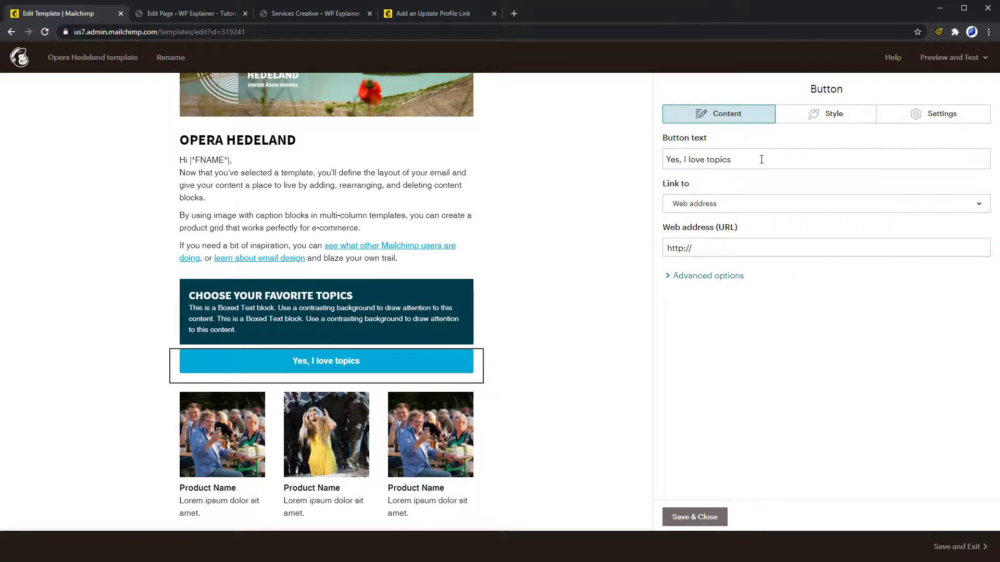
{"action": "left_click_drag", "start_coordinate": [762, 159], "coordinate": [648, 161]}
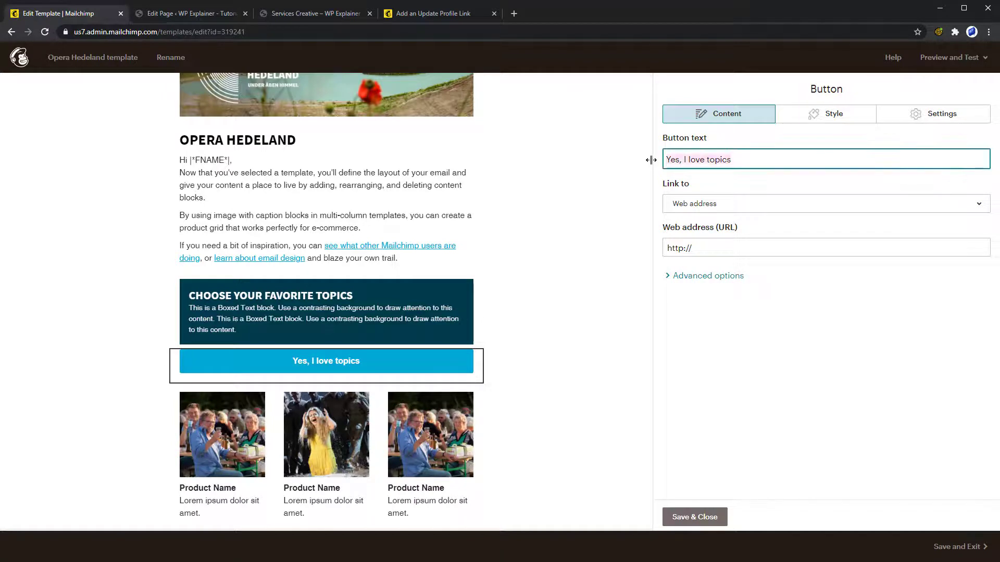
{"action": "left_click", "coordinate": [760, 210]}
{"action": "left_click", "coordinate": [760, 209]}
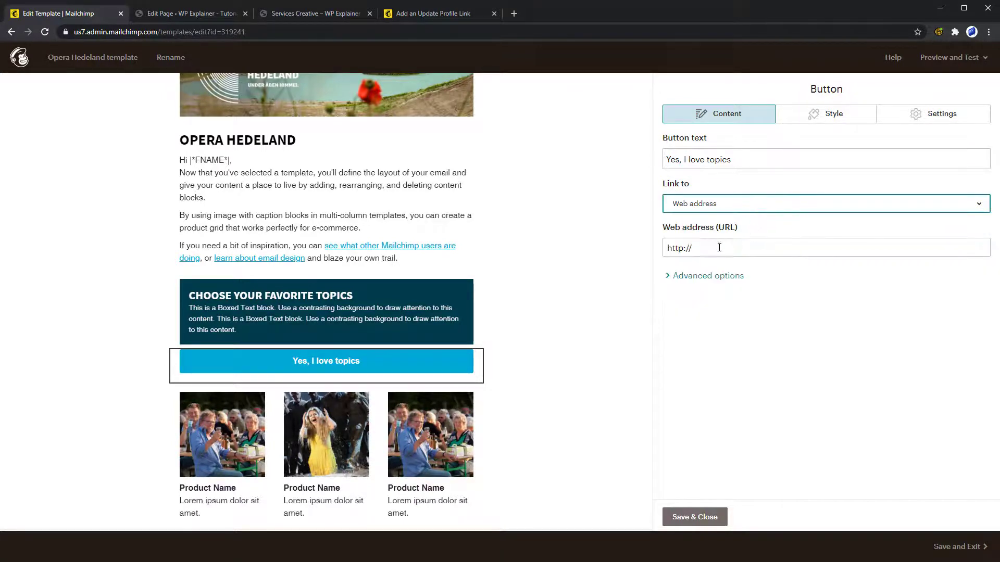
{"action": "left_click", "coordinate": [701, 248]}
{"action": "key", "text": "ctrl+a"}
{"action": "type", "text": "*|UPDATE_PROFILE|*"}
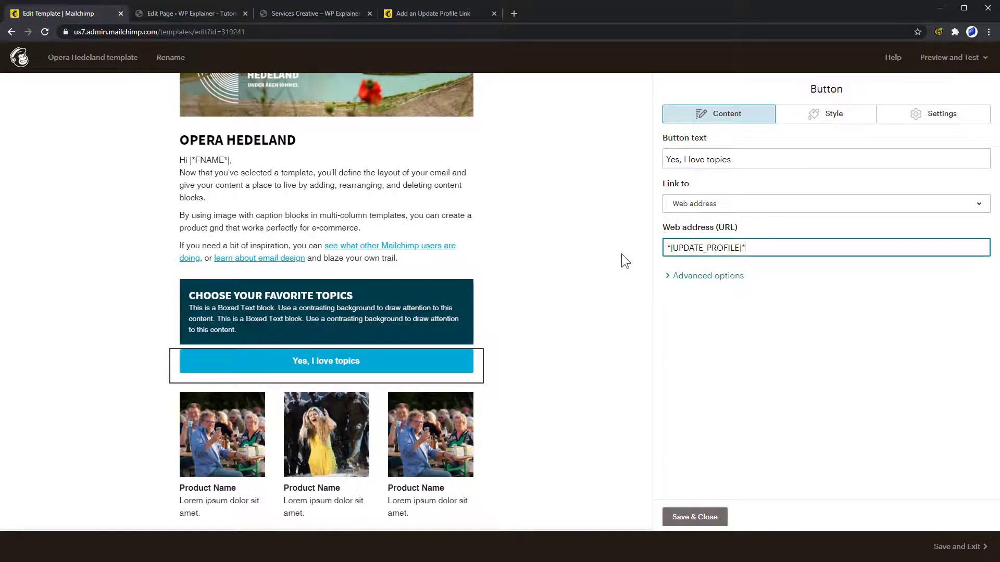
{"action": "left_click", "coordinate": [688, 519]}
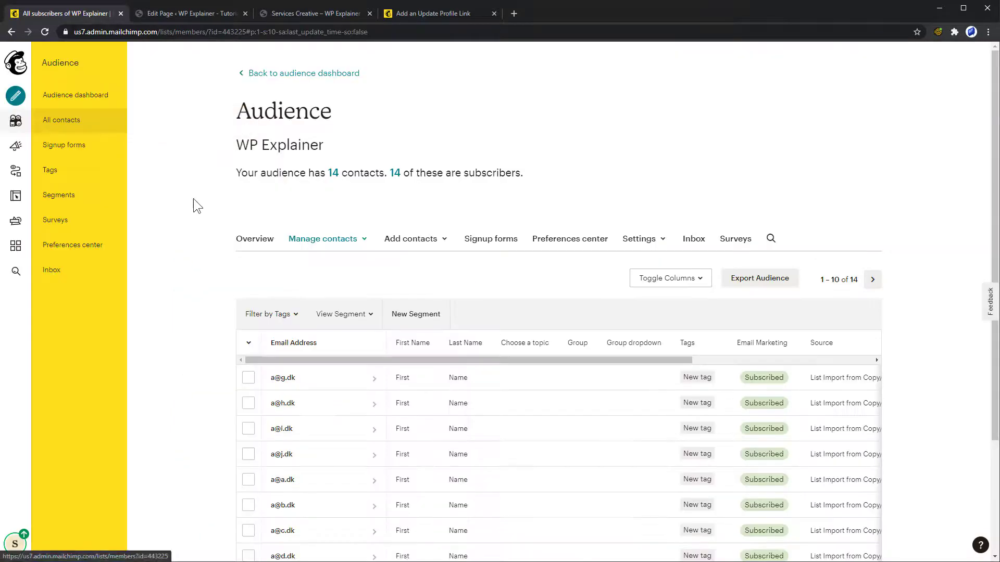
Filter the contacts by the New tag tag and select all of them.
{"action": "left_click", "coordinate": [334, 241]}
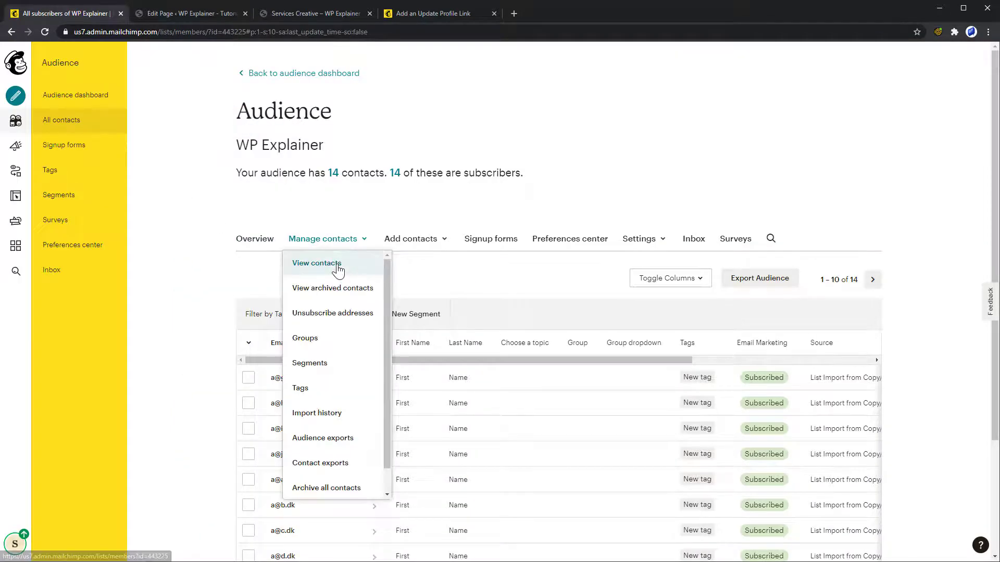
{"action": "left_click", "coordinate": [210, 321]}
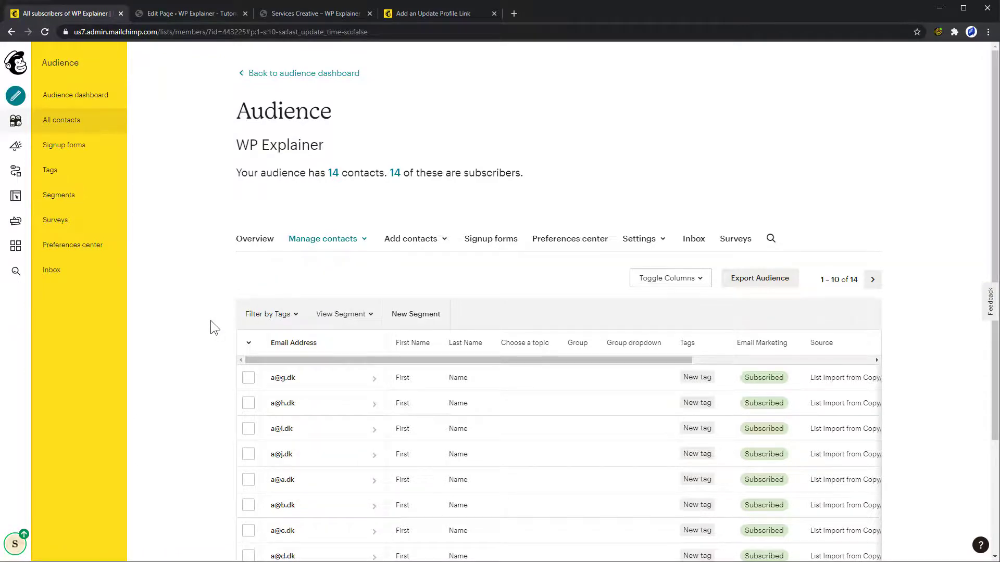
{"action": "left_click", "coordinate": [268, 314]}
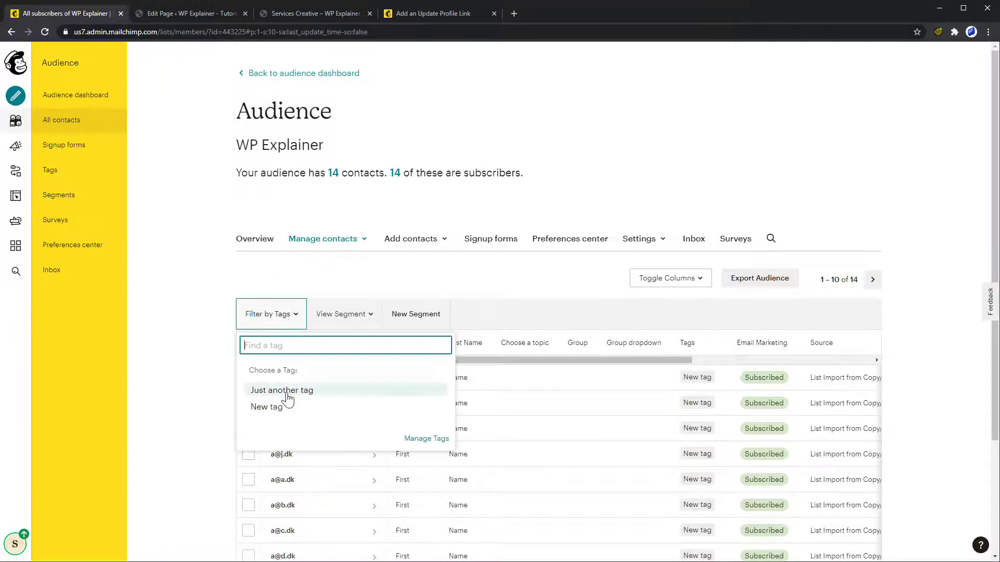
{"action": "left_click", "coordinate": [274, 408]}
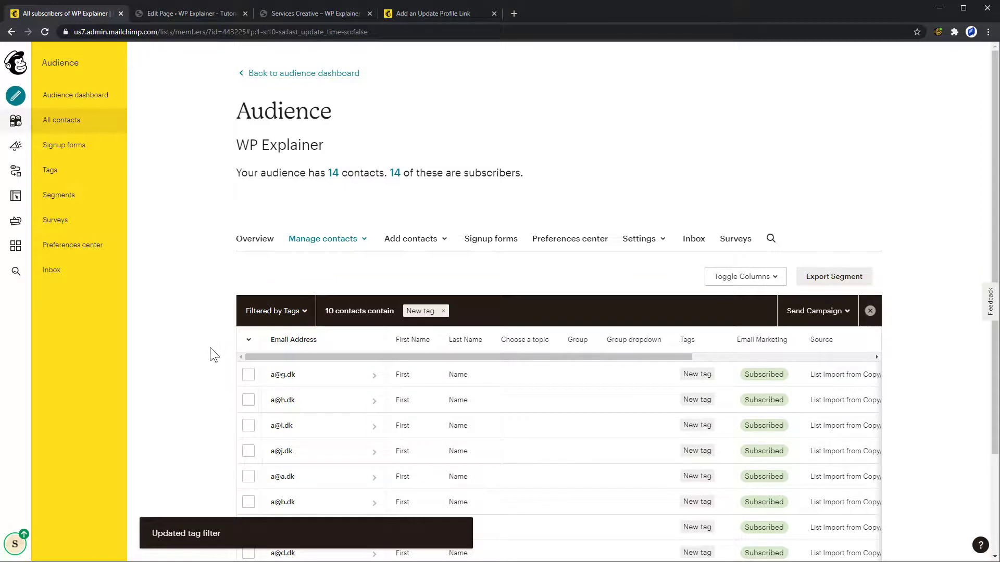
{"action": "scroll", "coordinate": [210, 348], "scroll_direction": "down", "scroll_amount": 3}
{"action": "left_click", "coordinate": [248, 213]}
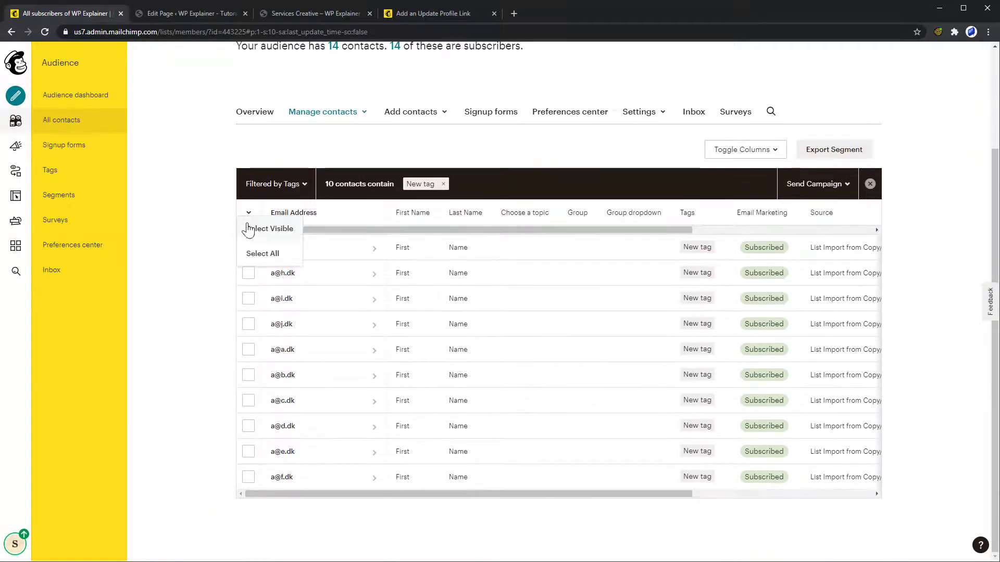
{"action": "left_click", "coordinate": [254, 252]}
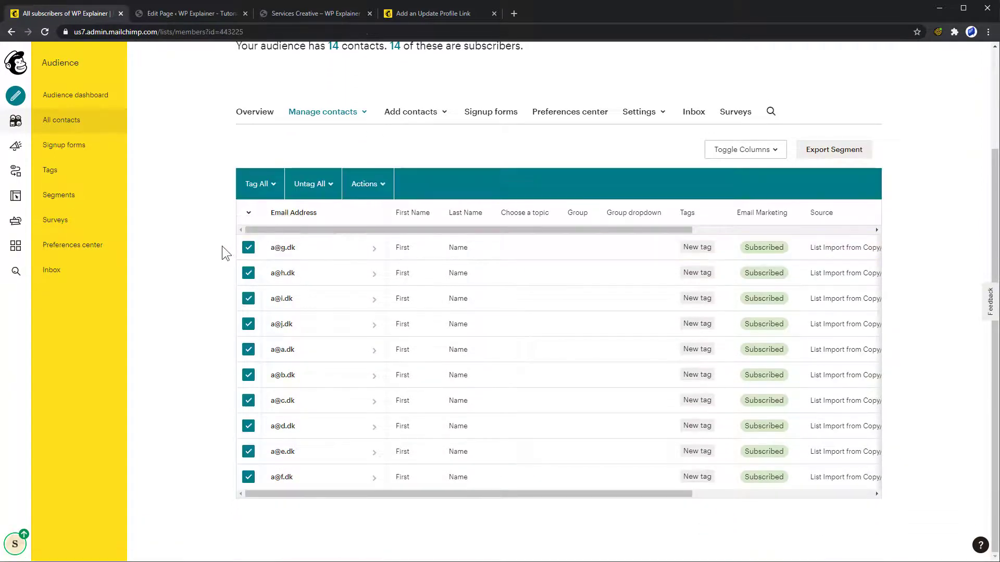
Add the ten selected contacts to the Ham group under Choose a topic.
{"action": "left_click", "coordinate": [369, 189]}
{"action": "mouse_move", "coordinate": [404, 219]}
{"action": "mouse_move", "coordinate": [535, 222]}
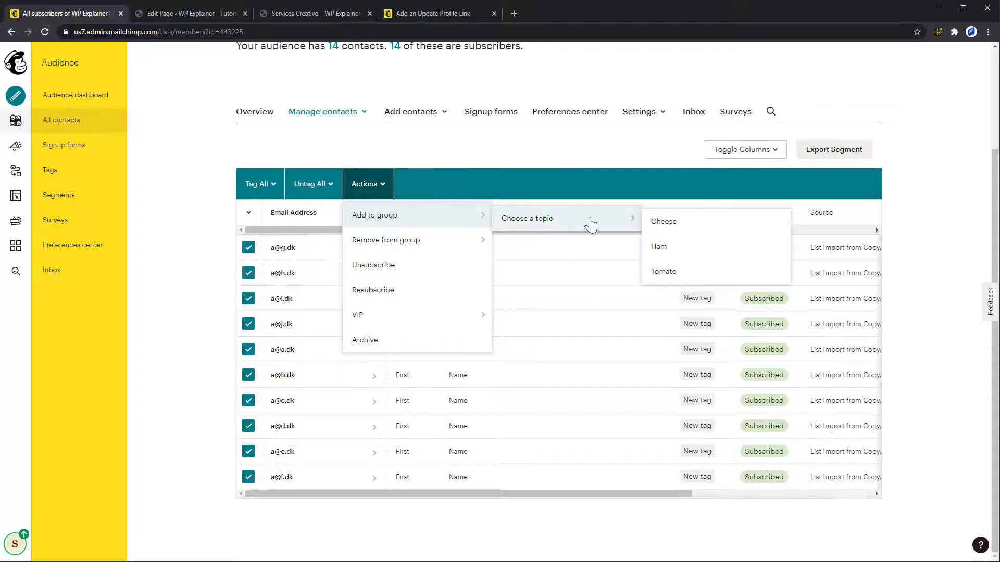
{"action": "left_click", "coordinate": [711, 259]}
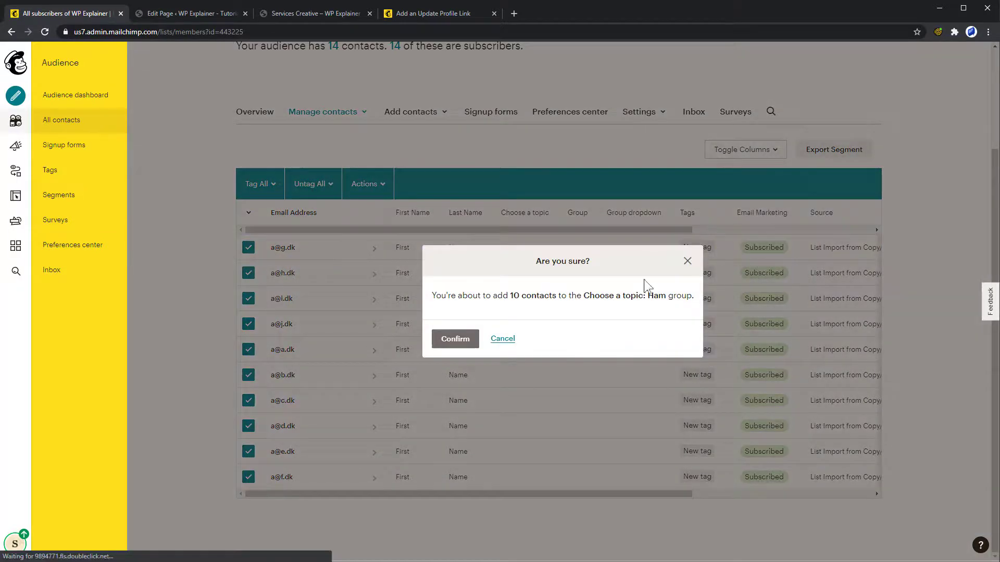
{"action": "left_click", "coordinate": [455, 339]}
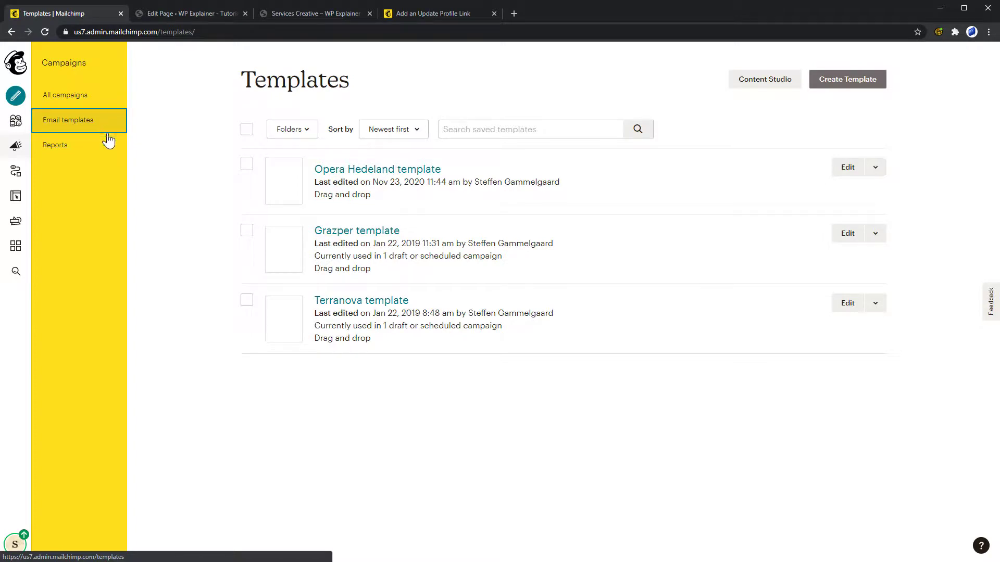
Make a copy of the Grazper template using Replicate from its Edit dropdown.
{"action": "left_click_drag", "start_coordinate": [106, 134], "coordinate": [174, 203]}
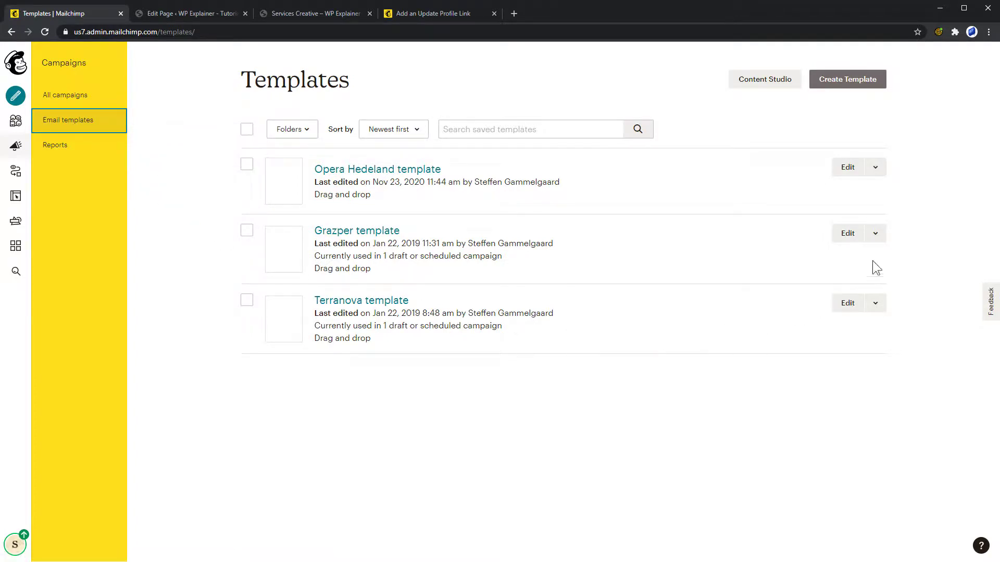
{"action": "left_click", "coordinate": [875, 235]}
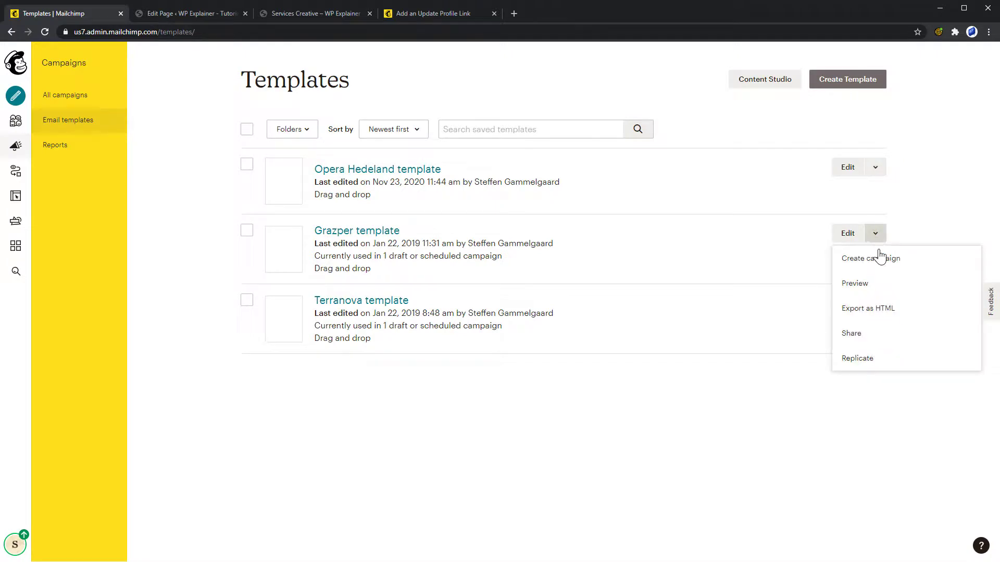
{"action": "left_click", "coordinate": [905, 365]}
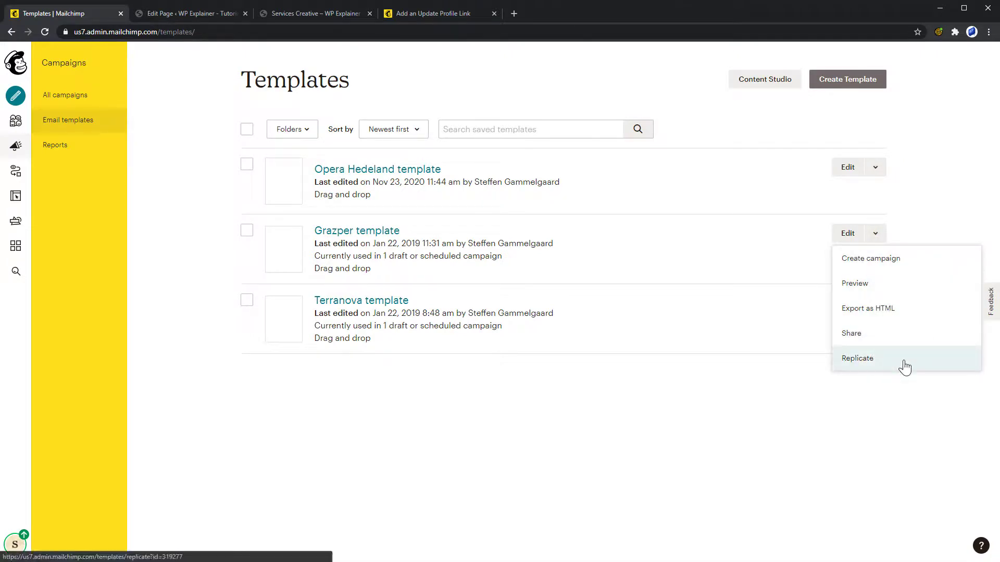